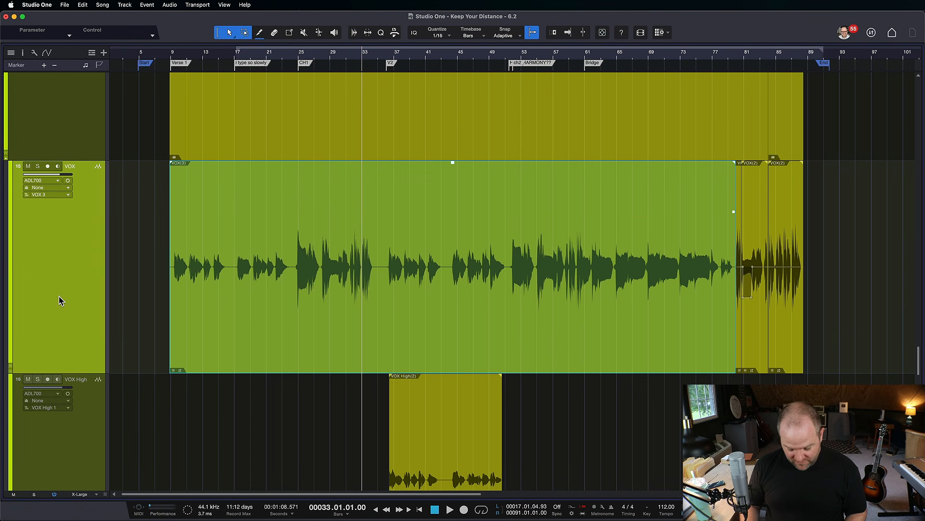
Search the keyboard shortcuts for "layers", check the shortcut assigned to Expand Layers, and close the preferences without changes
key("super+comma")
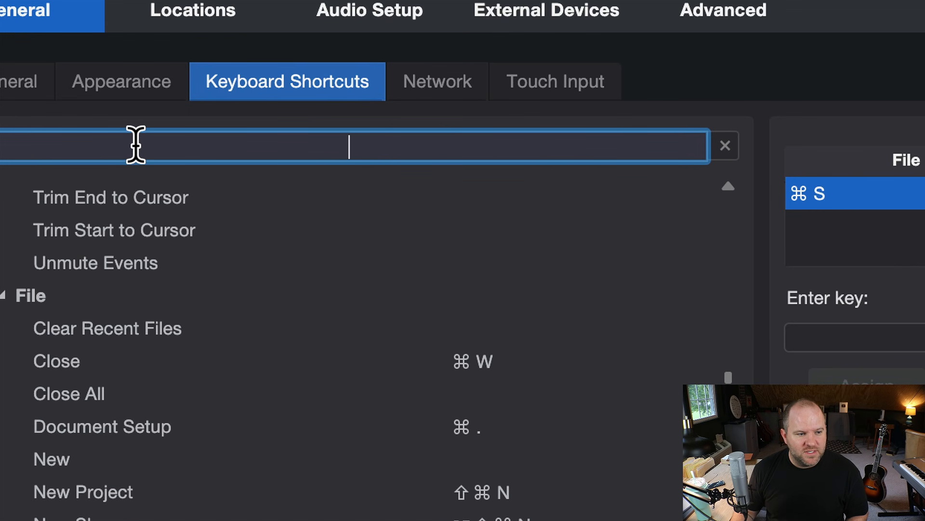
type("layer")
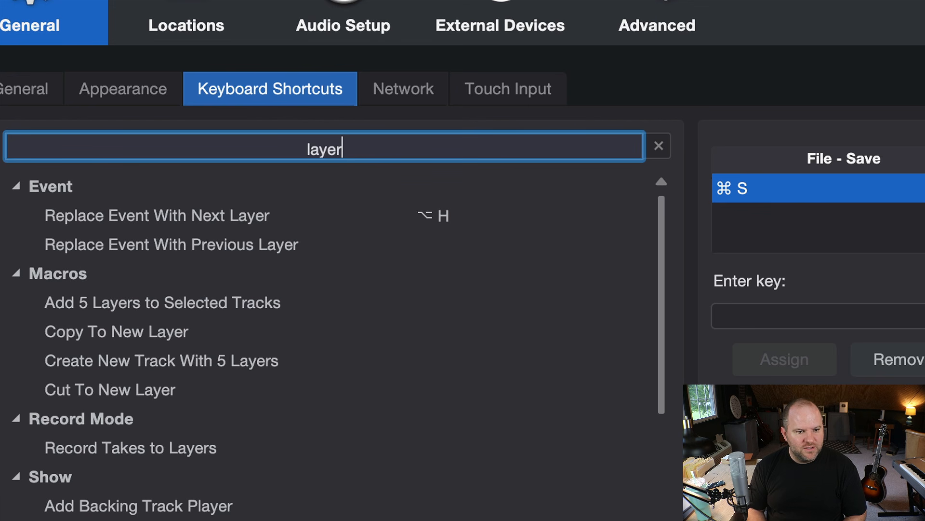
type("s")
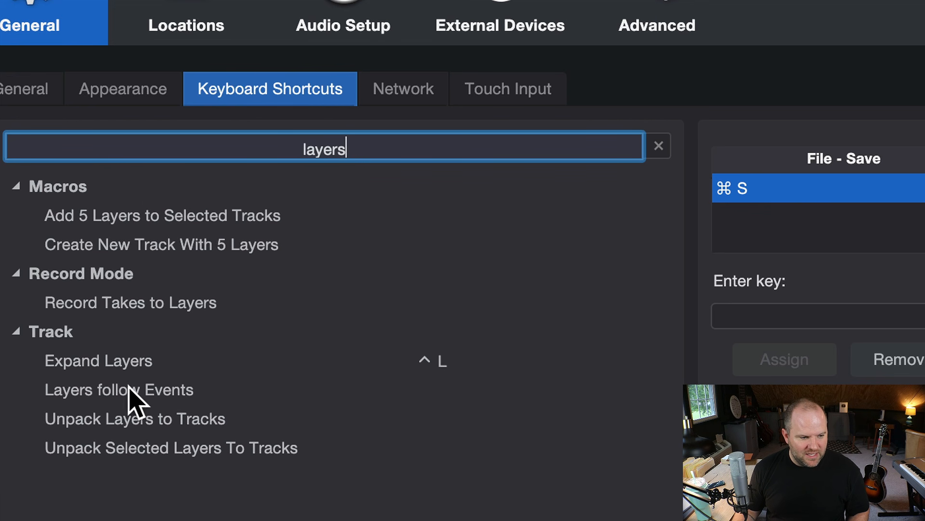
left_click(99, 369)
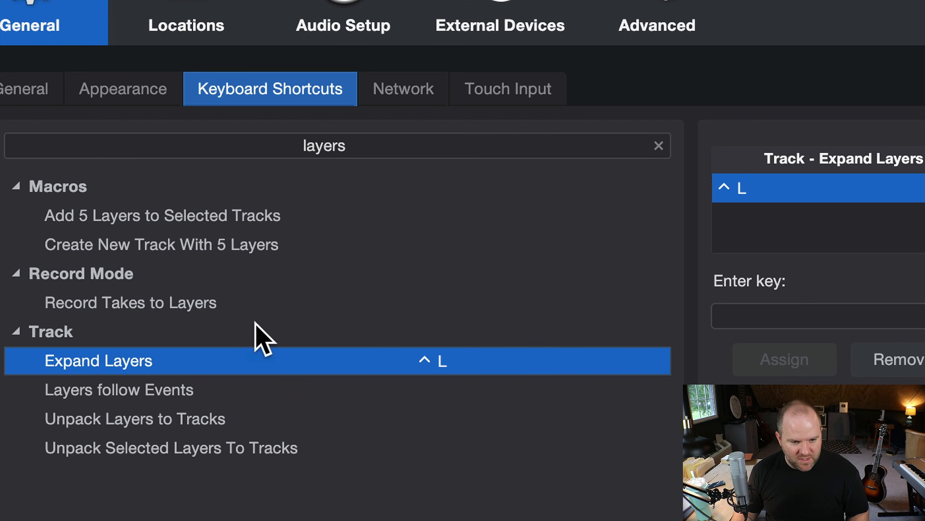
left_click(783, 314)
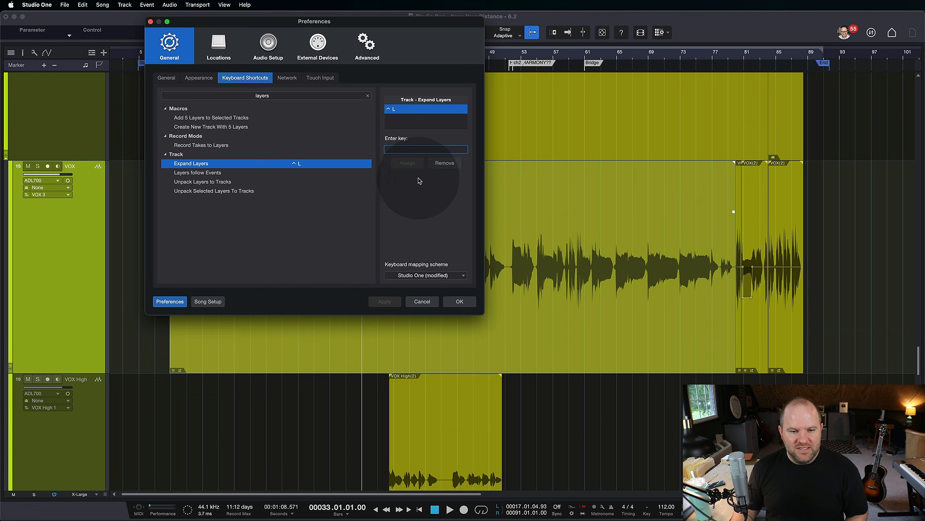
left_click(424, 299)
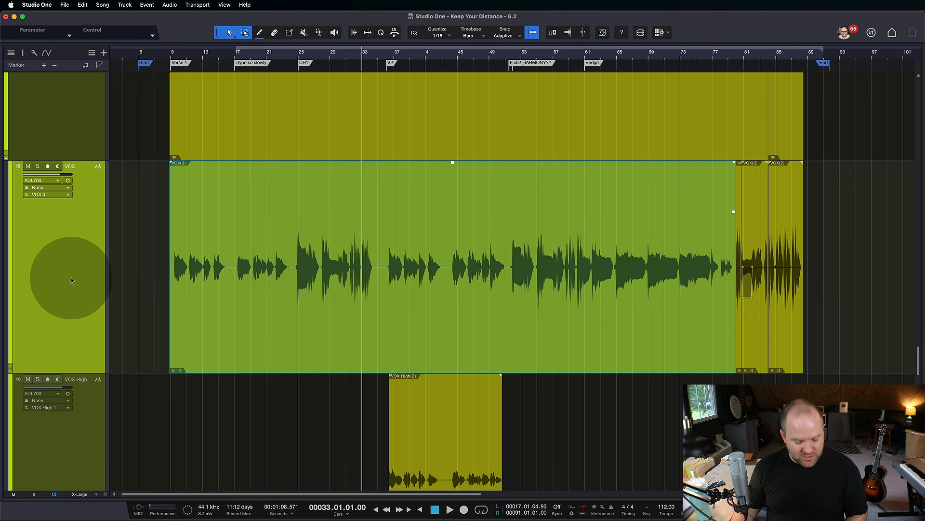
Expand the layers of the VOX track so its takes and the COMP layer are listed beneath it
key("l")
key("l")
key("l")
key("l")
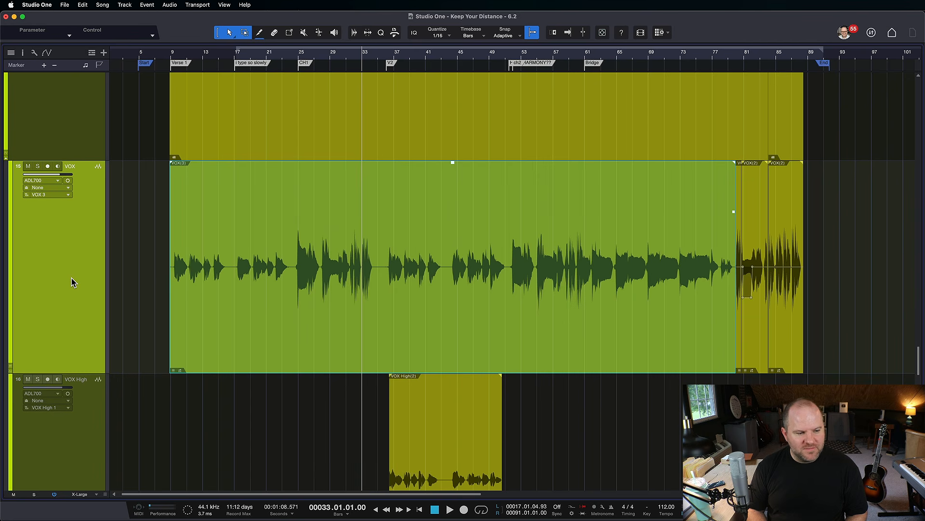
key("l")
left_click(207, 268)
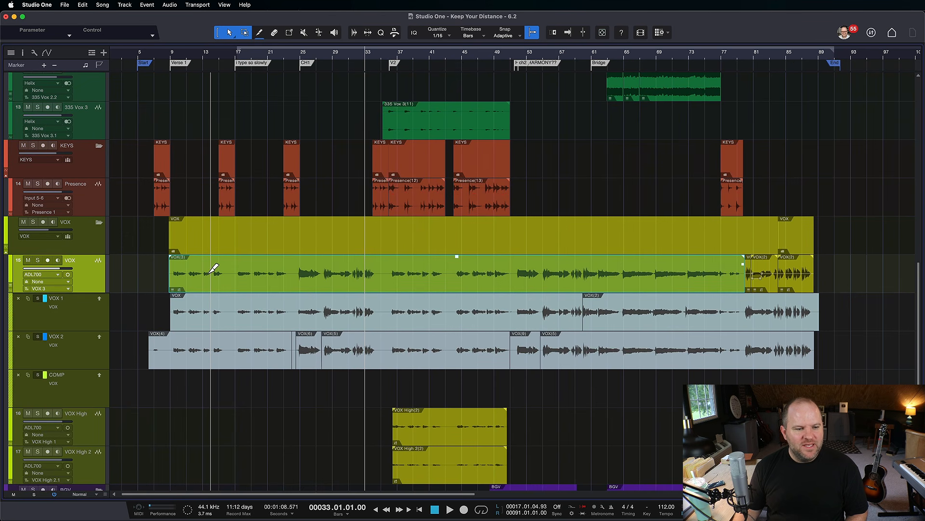
key("l")
key("l")
key("l")
key("l")
key("l")
key("l")
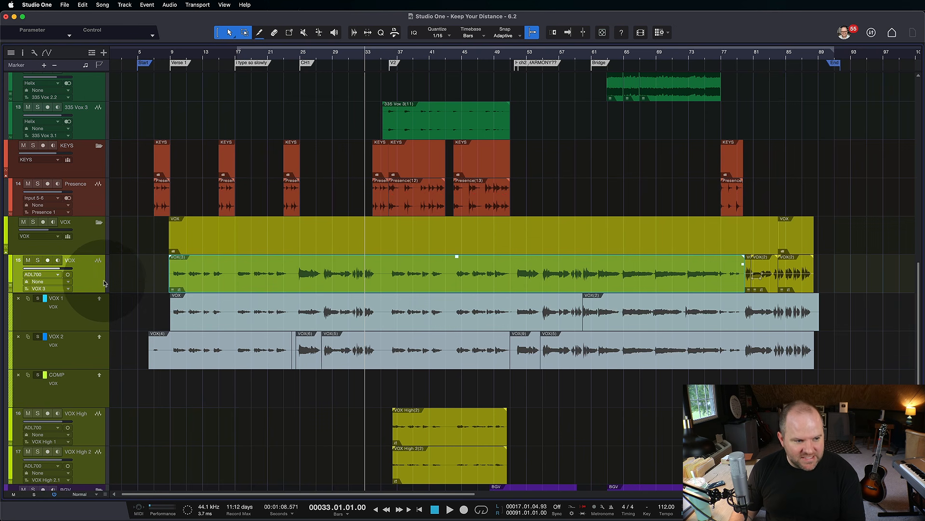
Show the inspector for the VOX track with its Layers settings in view
key("F4")
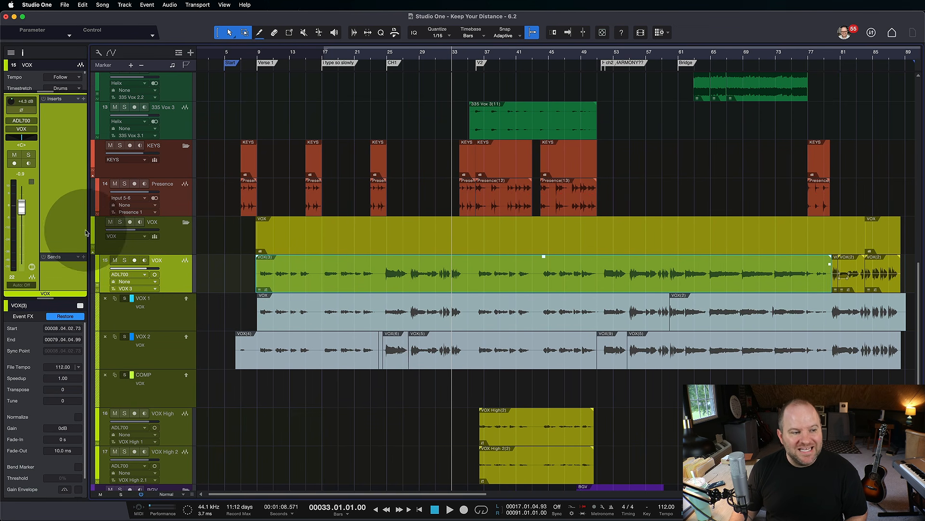
scroll(54, 333, "up", 5)
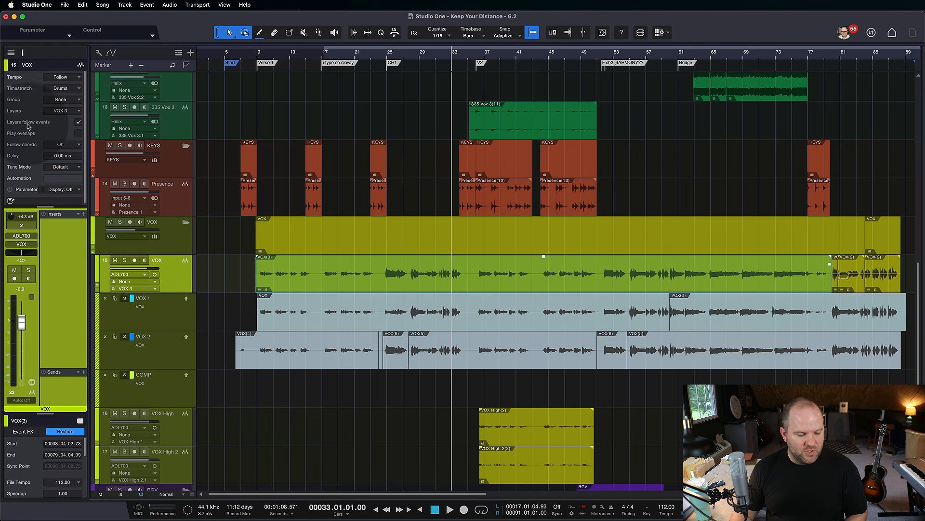
key("F4")
key("F4")
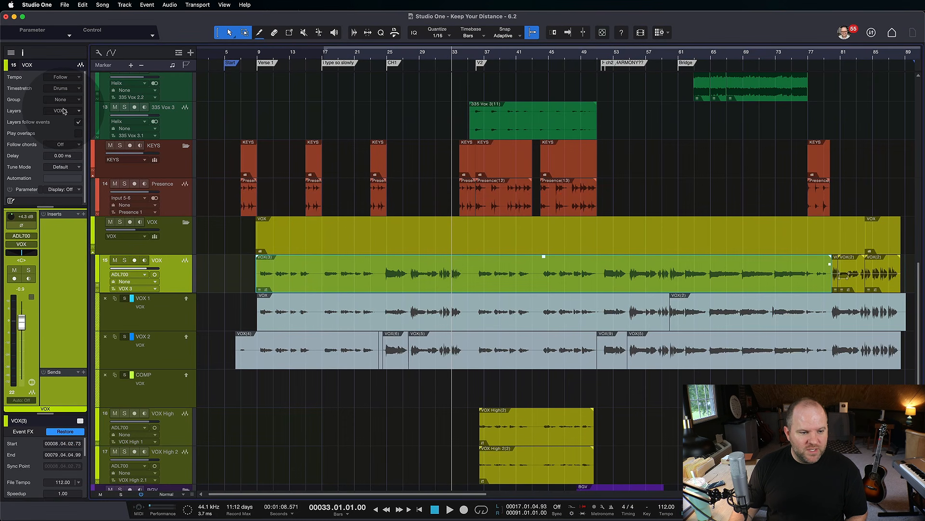
left_click(174, 242)
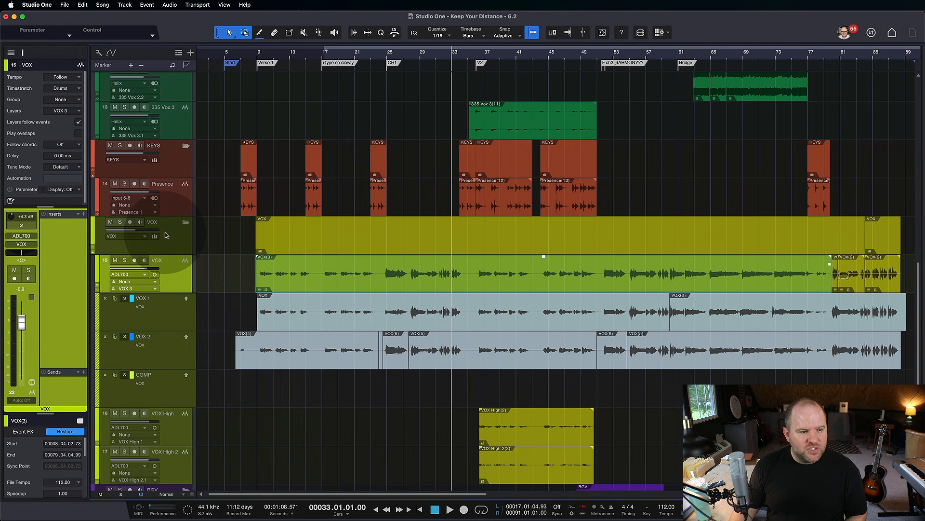
key("Down")
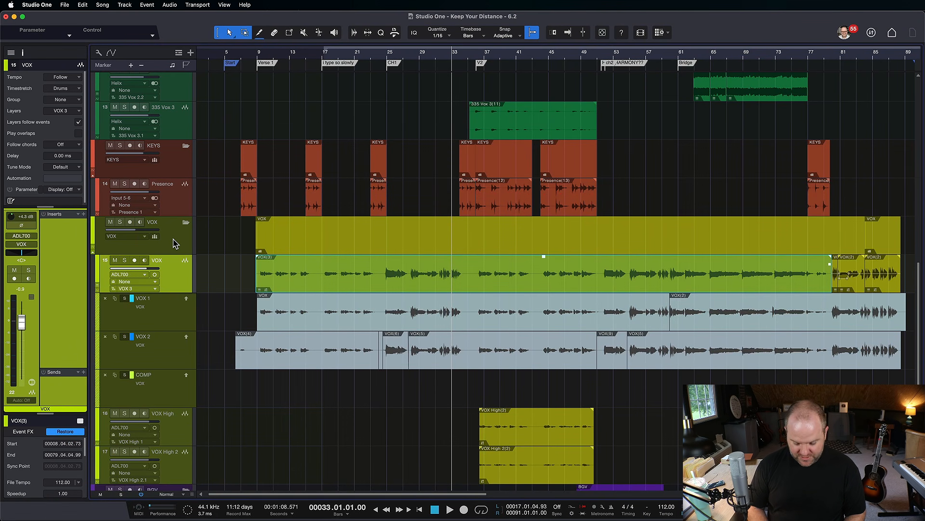
Collapse the VOX track's layers, view its list of available layers and layer options, and expand the layers again
key("ctrl+l")
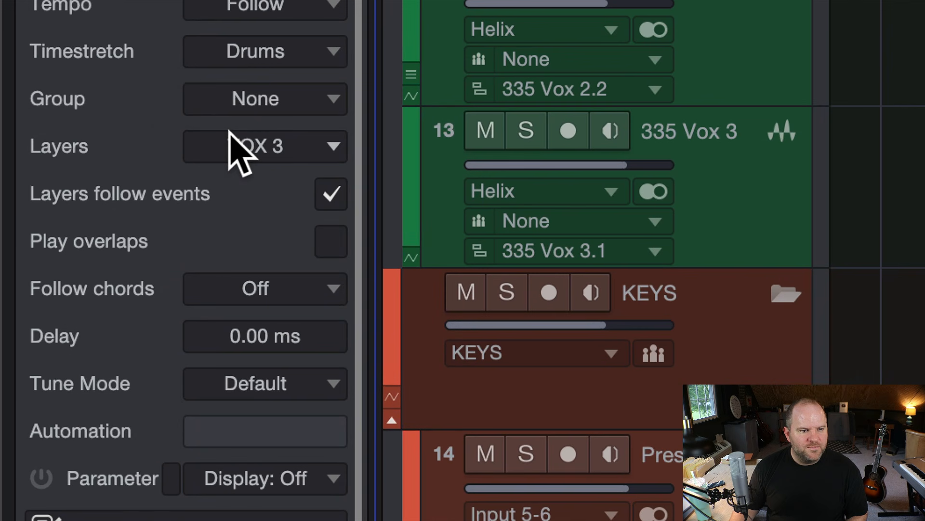
left_click(230, 131)
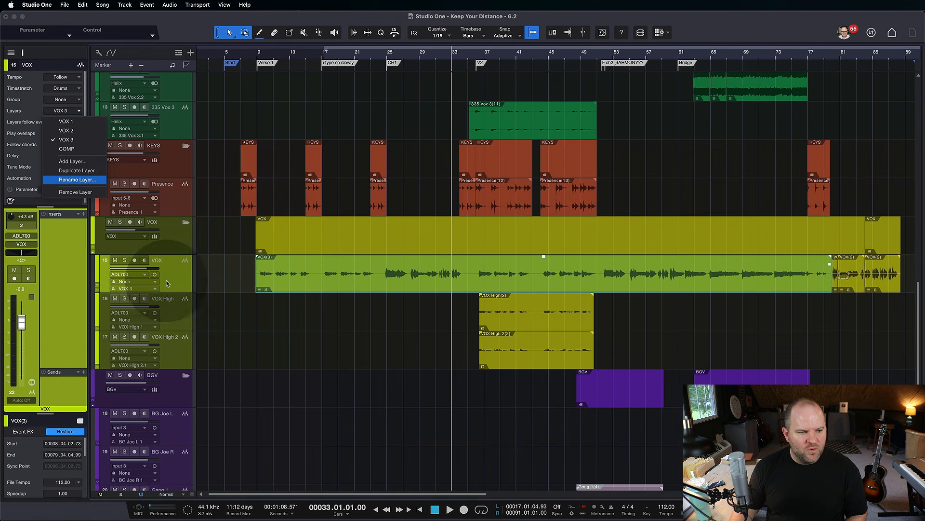
left_click(184, 271)
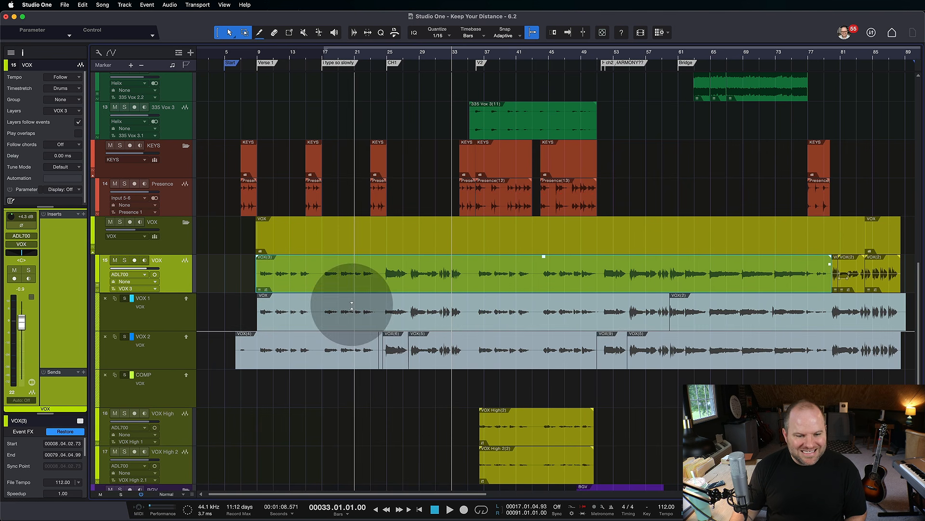
Make the empty COMP layer active on the VOX track and increase the height of the VOX 3 layer
left_click(159, 391)
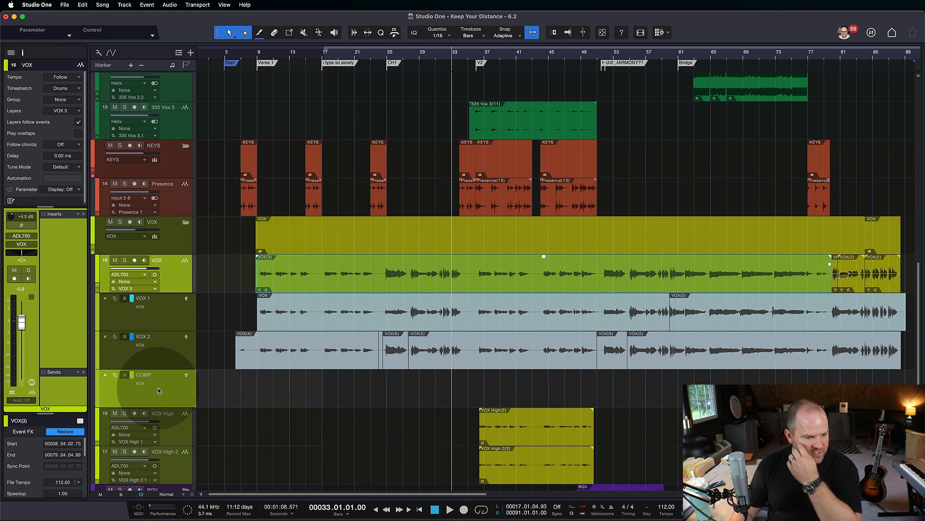
left_click(167, 320)
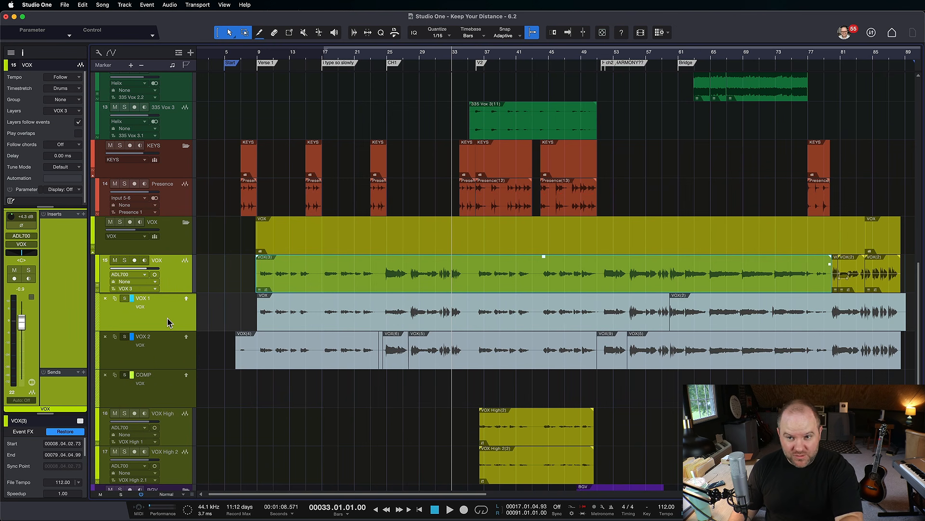
left_click(168, 319)
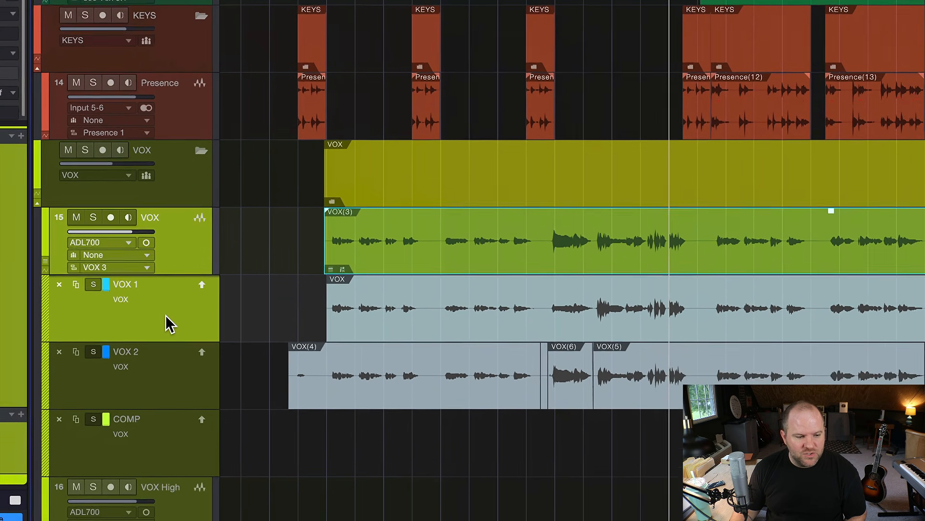
left_click(155, 416)
left_click(198, 409)
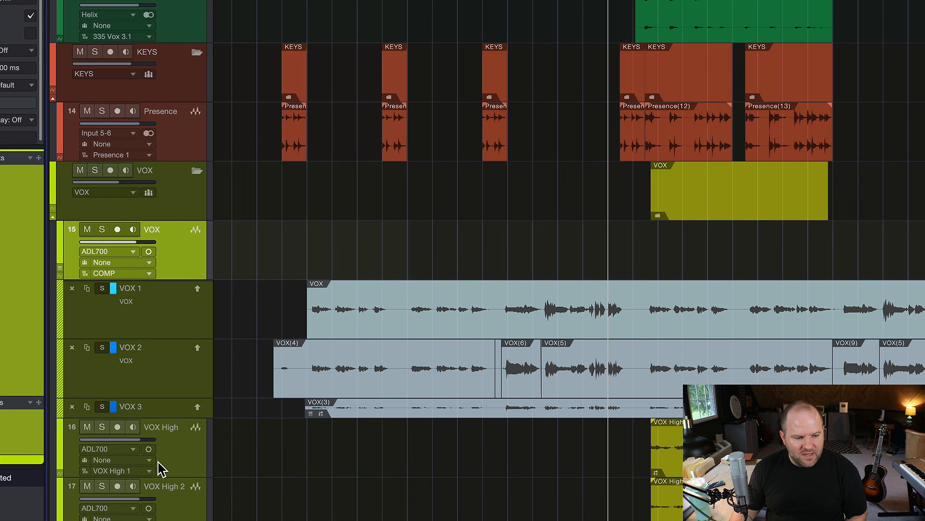
left_click_drag(161, 416, 164, 483)
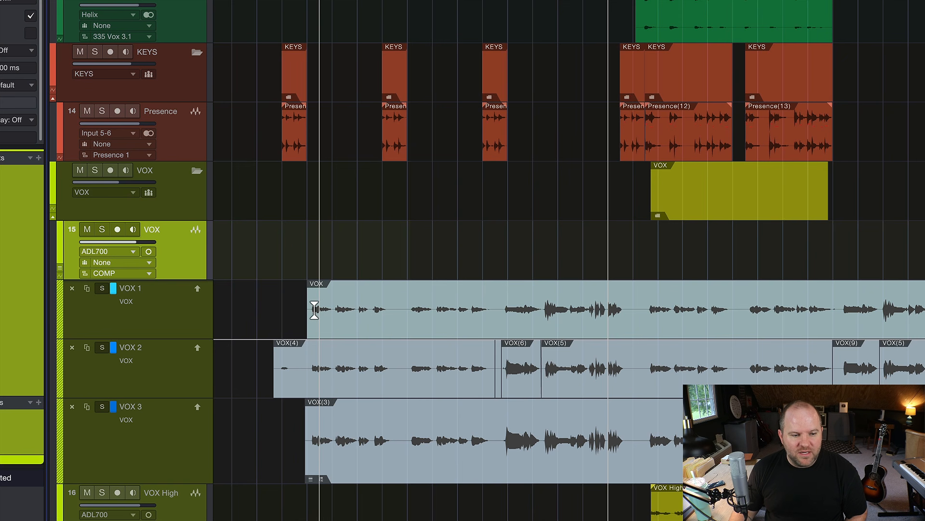
Comp the song's opening from consecutive ranges of VOX 1, VOX 2 and VOX 3, extending the VOX 1 range to meet VOX 2
left_click_drag(314, 309, 482, 368)
left_click_drag(470, 440, 658, 440)
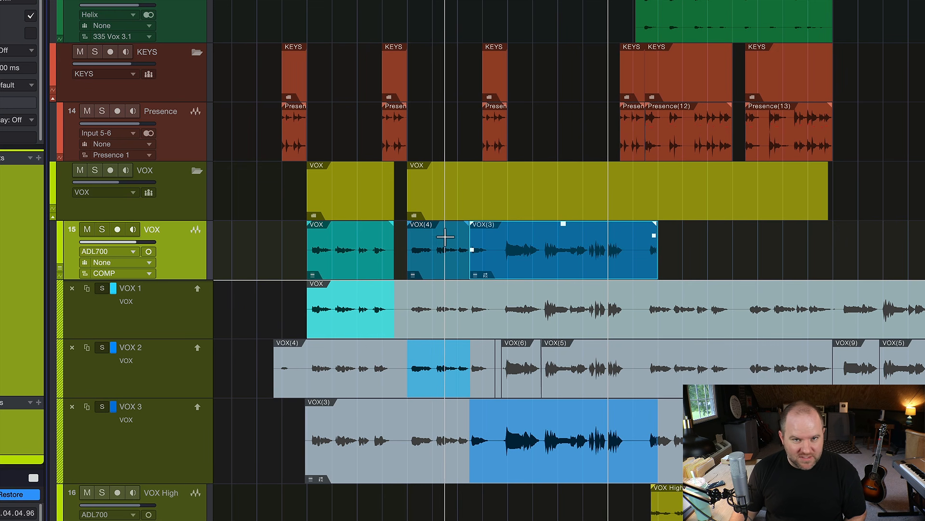
scroll(466, 262, "up", 2)
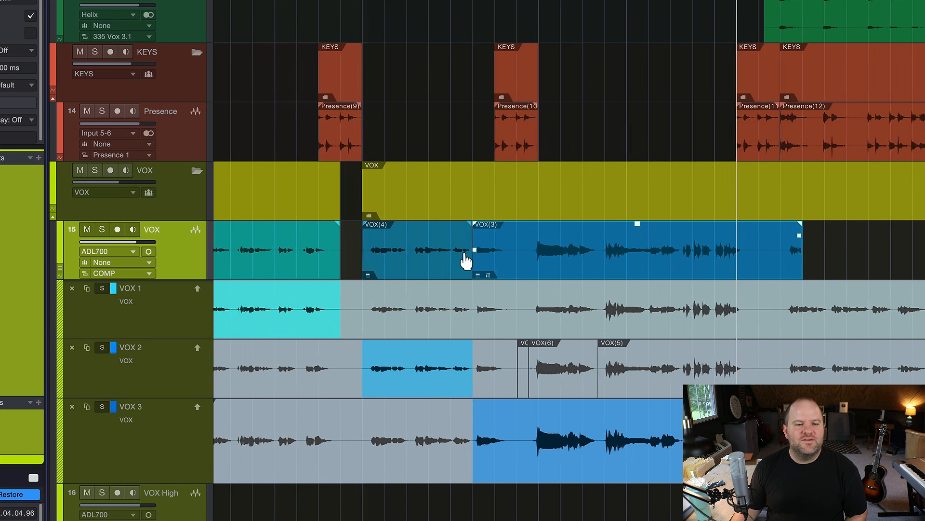
scroll(466, 262, "up", 4)
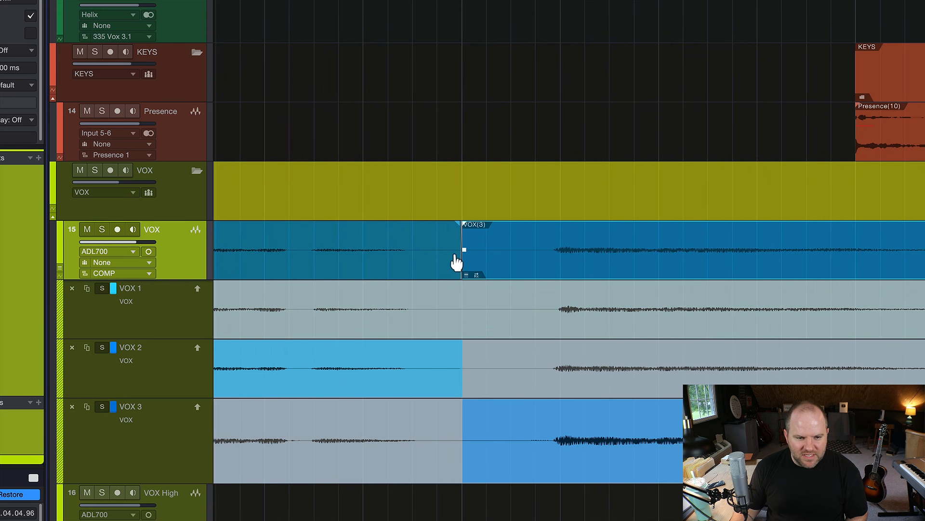
scroll(458, 263, "up", 2)
scroll(455, 271, "down", 6)
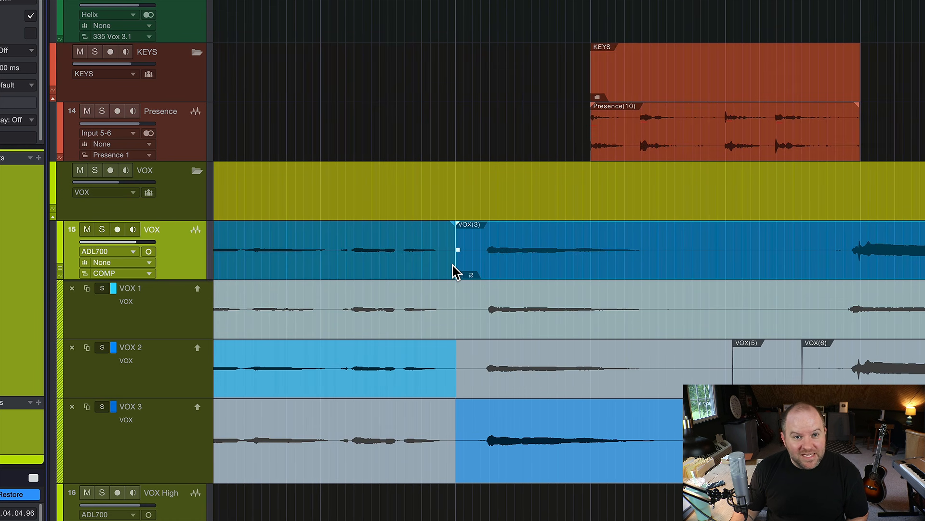
scroll(455, 270, "down", 8)
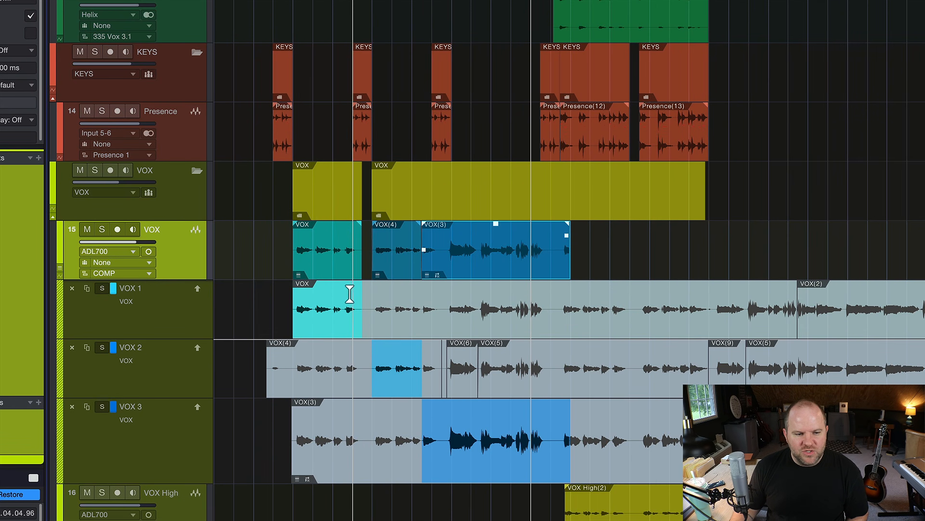
left_click_drag(362, 304, 372, 306)
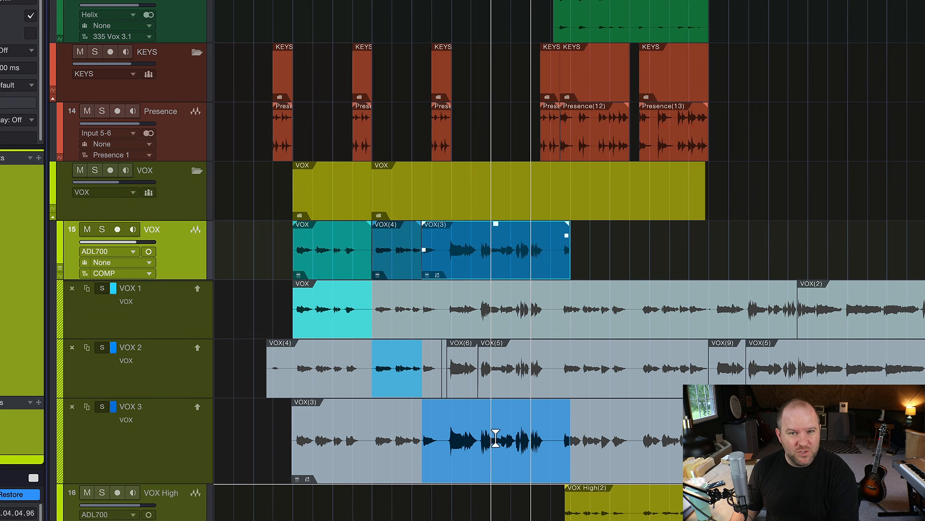
Shorten the first VOX 3 range and continue the comp with another VOX 3 range, a longer VOX 2 range and a closing VOX 1 range
left_click_drag(570, 431, 688, 431)
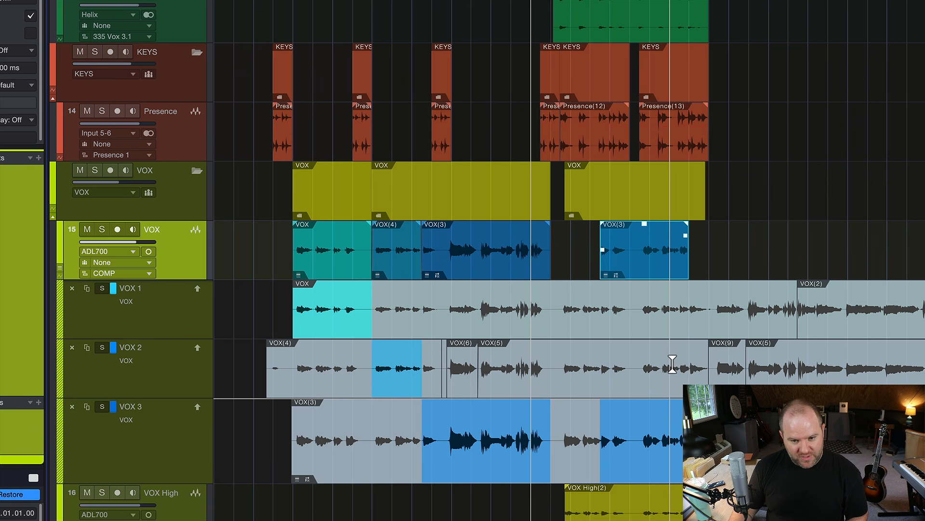
left_click_drag(672, 365, 896, 367)
left_click(922, 309)
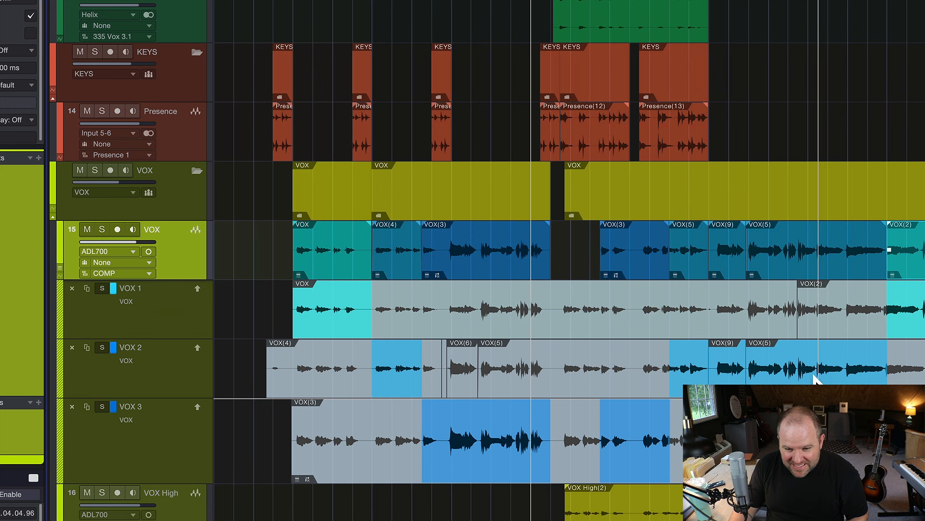
Make VOX 2 the active layer to inspect its VOX(6) event, and switch the track back to the COMP layer
left_click(204, 394)
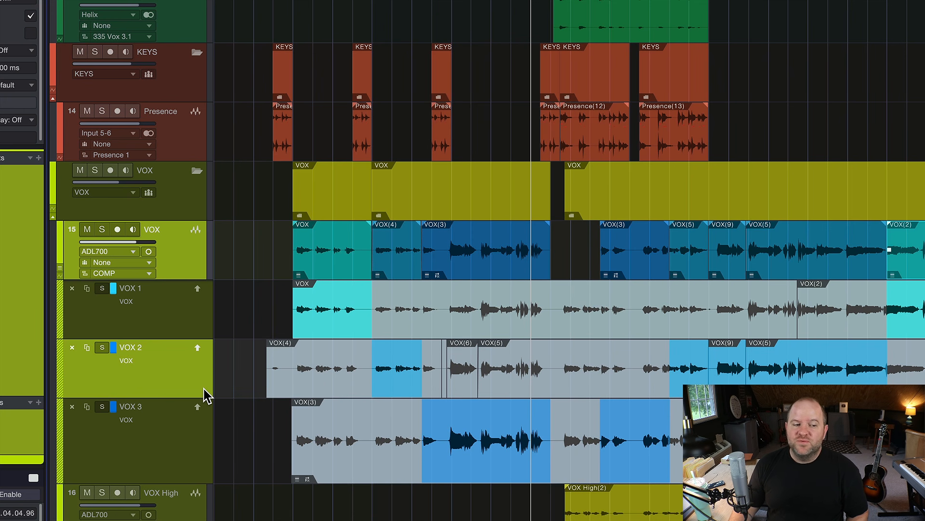
left_click(197, 348)
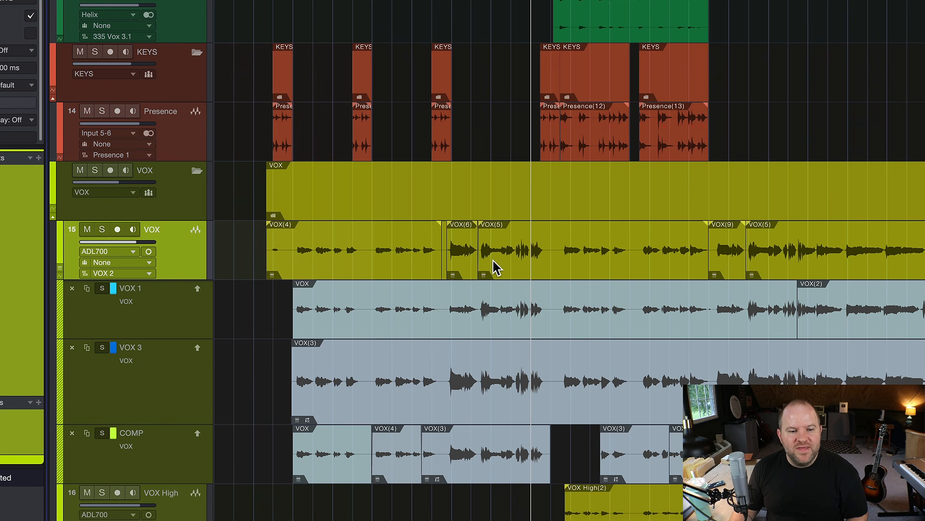
left_click(462, 270)
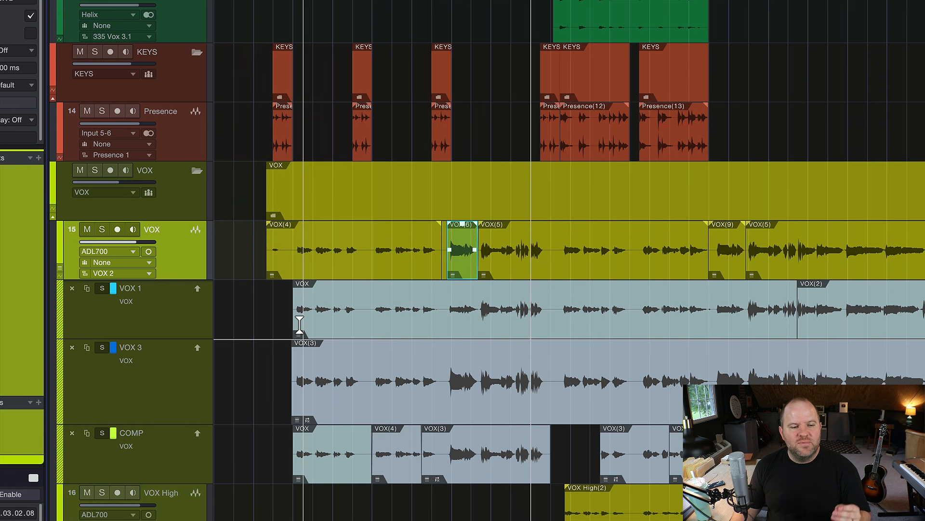
scroll(320, 341, "down", 1)
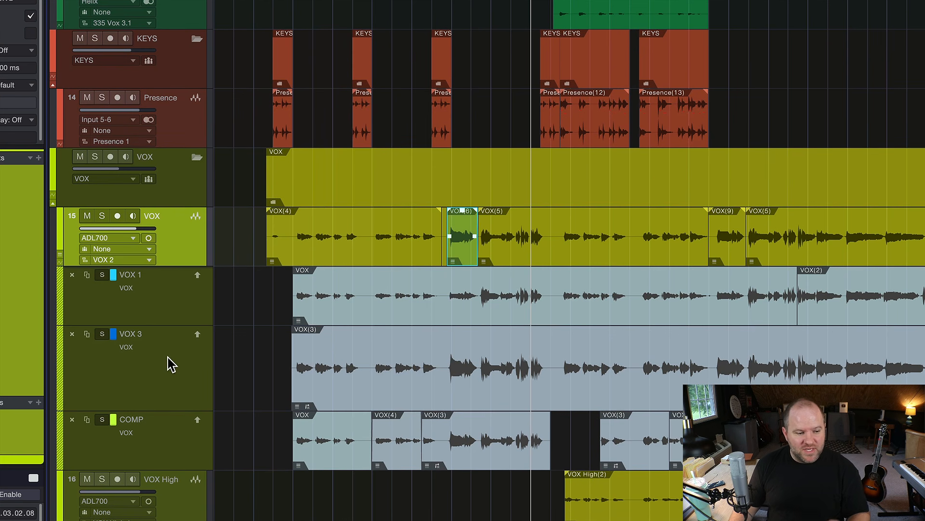
left_click(198, 420)
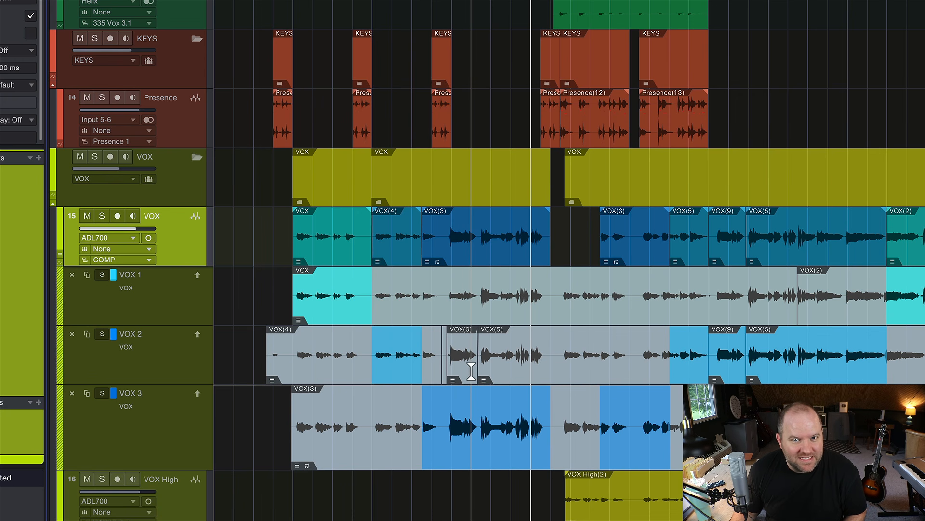
Toggle the link between the Arrow and Range tools, and try range and event selection on the Presence(10) event
scroll(470, 371, "up", 5)
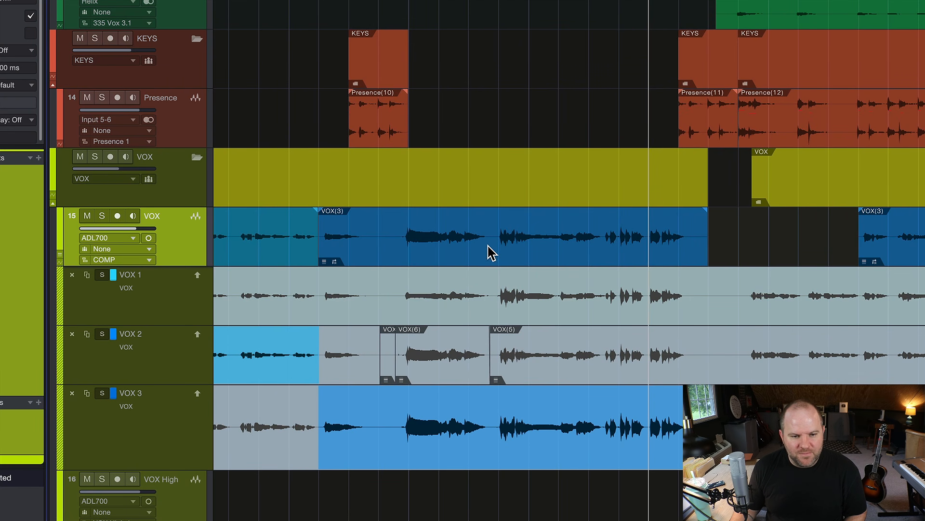
left_click(411, 145)
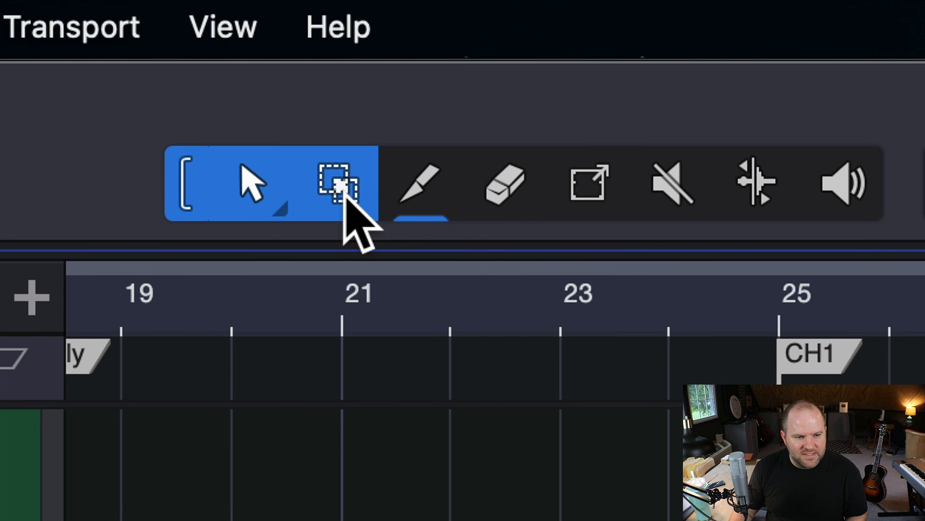
left_click(184, 181)
left_click(184, 181)
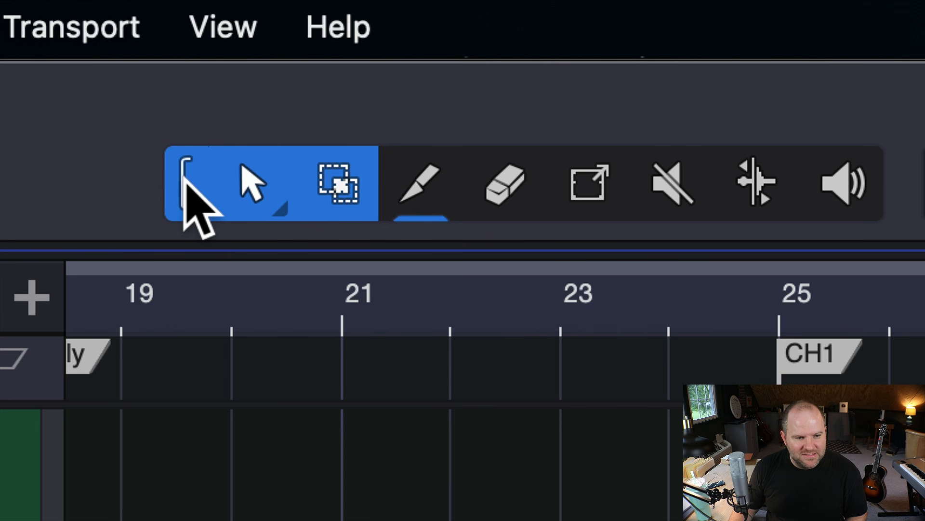
double_click(184, 181)
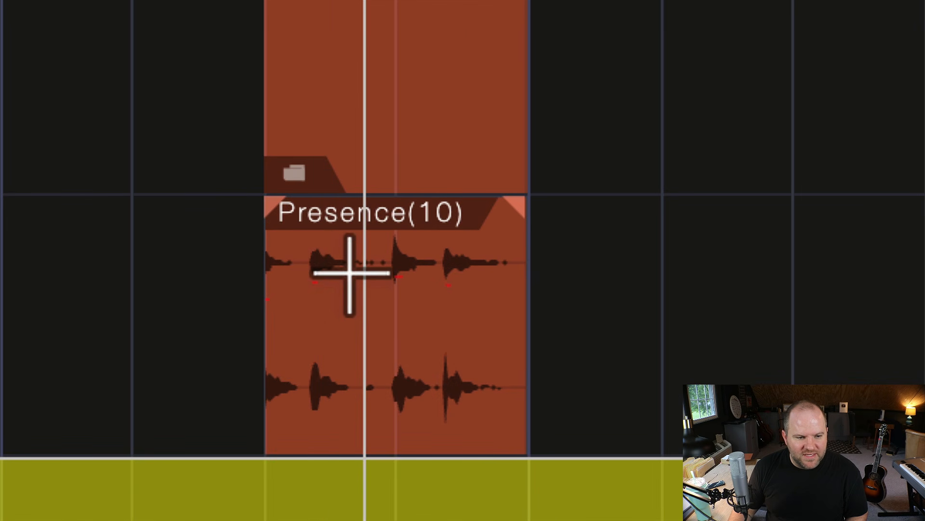
left_click_drag(350, 273, 419, 264)
left_click(314, 393)
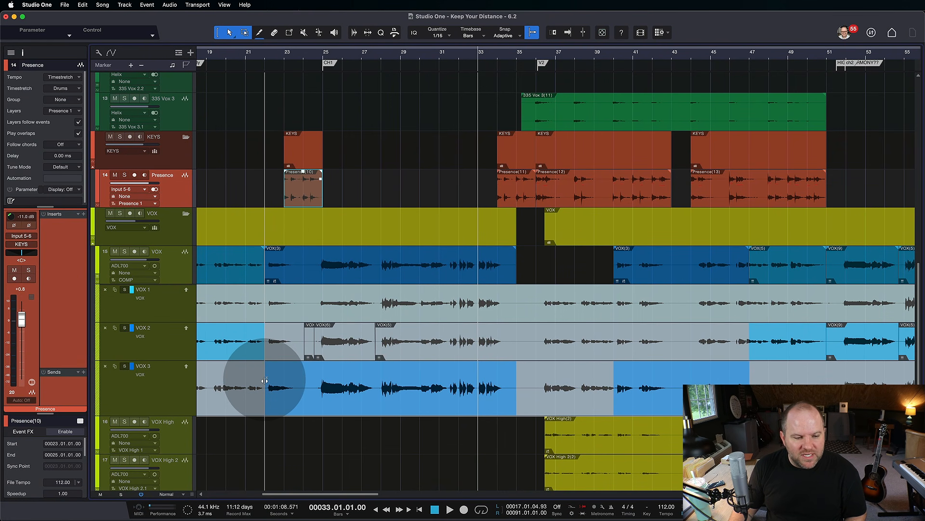
Mark a range on the VOX 3 layer from just after bar 22 to about bar 28 and delete it from the layer
scroll(289, 351, "up", 5)
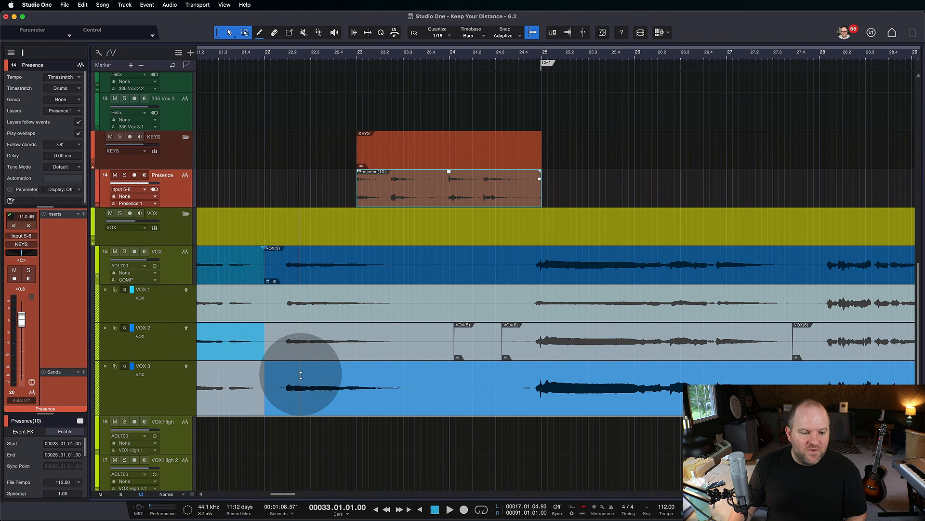
left_click_drag(300, 375, 379, 382)
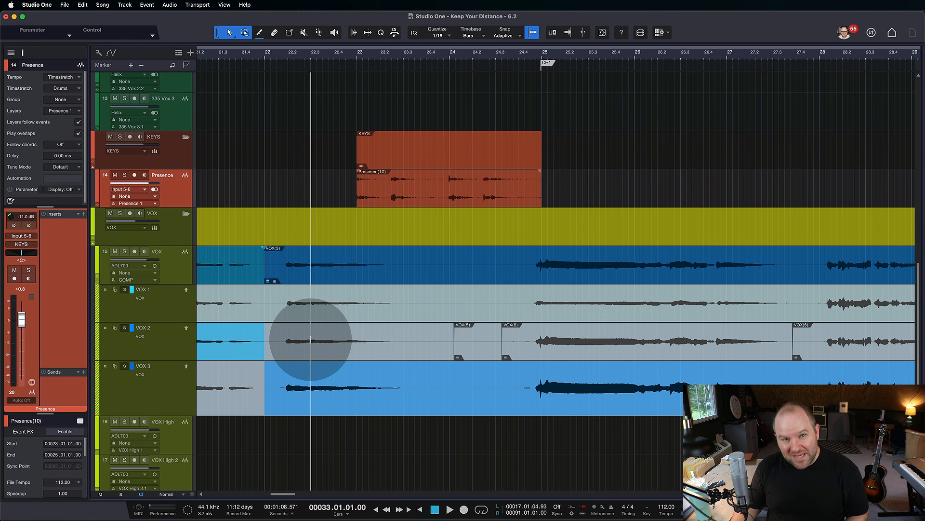
left_click(310, 405)
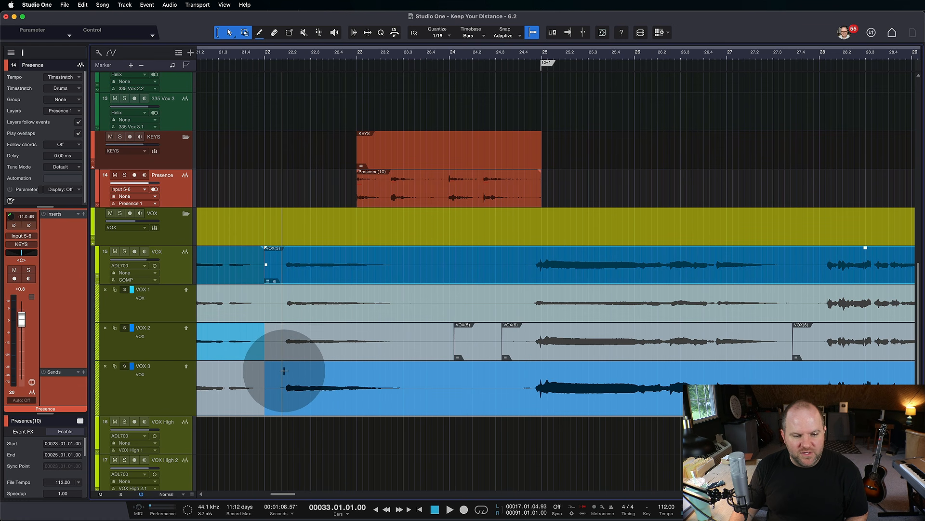
left_click_drag(284, 370, 820, 382)
left_click(644, 401)
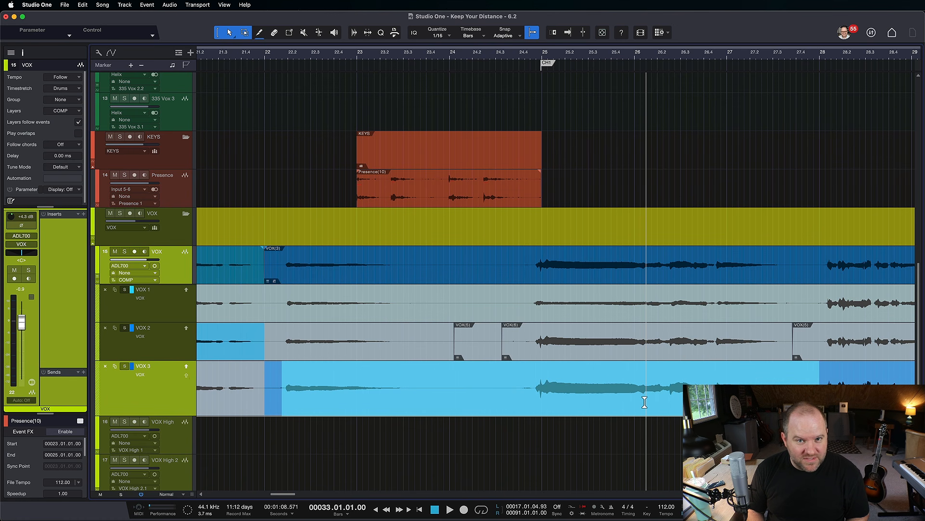
key("Delete")
Mark a VOX 3 range from about bar 36 to 38.5 and copy it into the layer's gap at 23.02.01.00
scroll(584, 405, "right", 10)
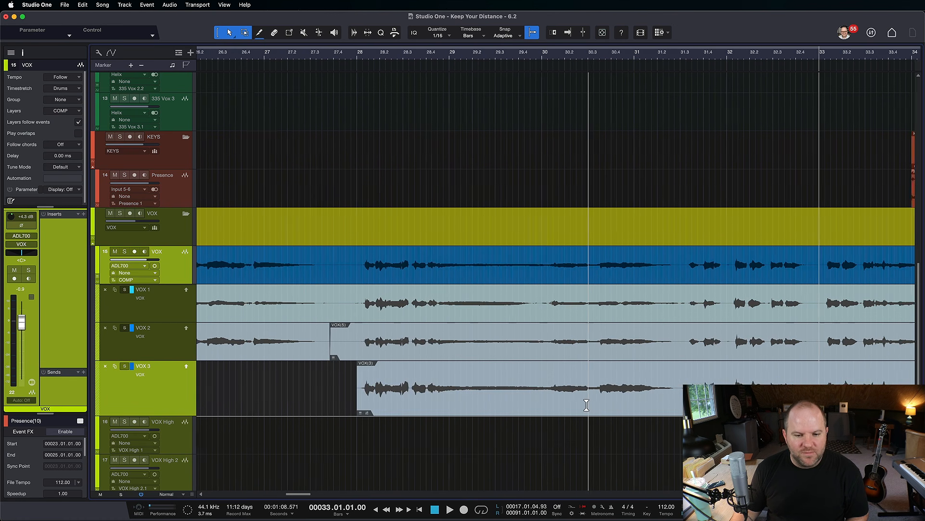
left_click(568, 391)
scroll(569, 391, "down", 6)
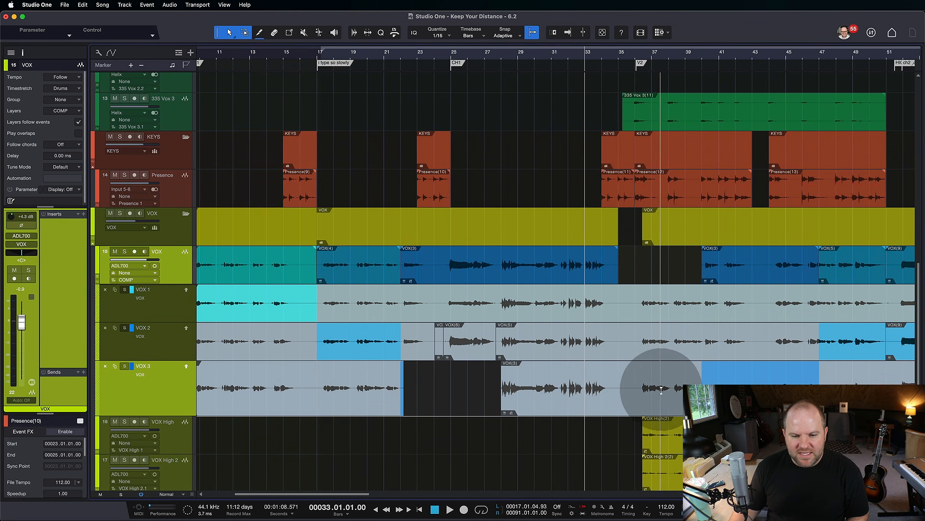
left_click_drag(637, 379, 436, 393)
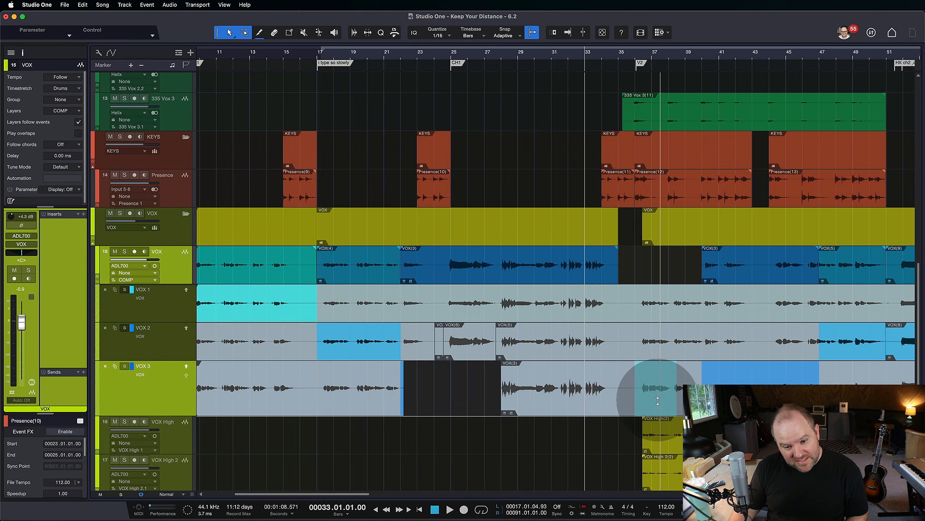
left_click_drag(653, 404, 442, 404)
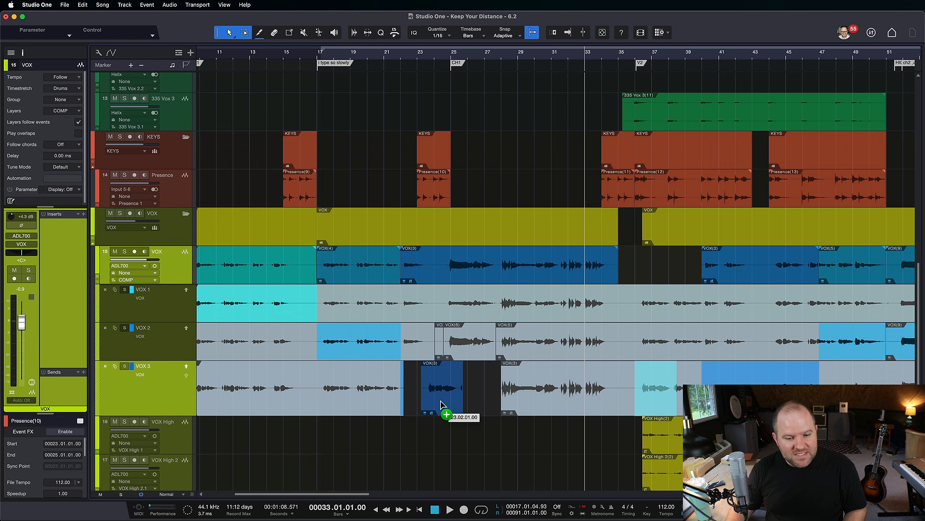
left_click_drag(442, 404, 442, 404)
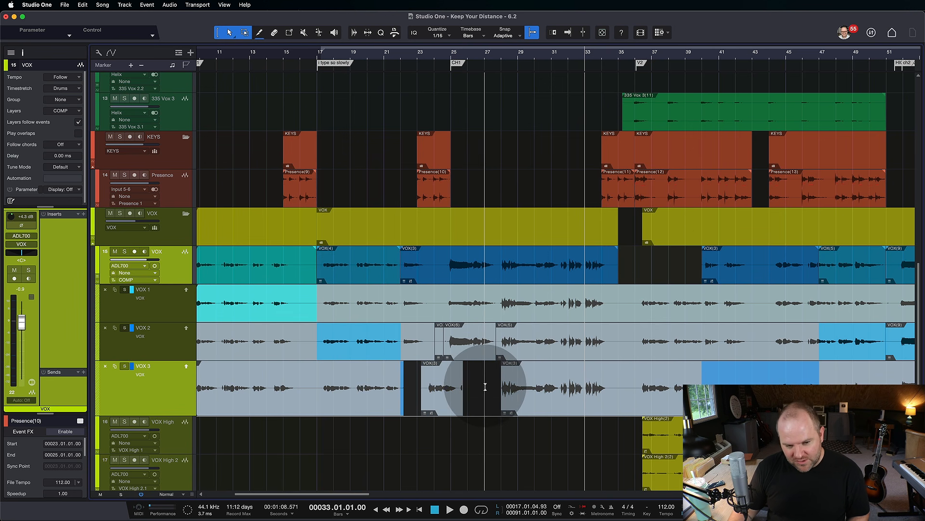
scroll(477, 385, "right", 10)
scroll(485, 387, "left", 2)
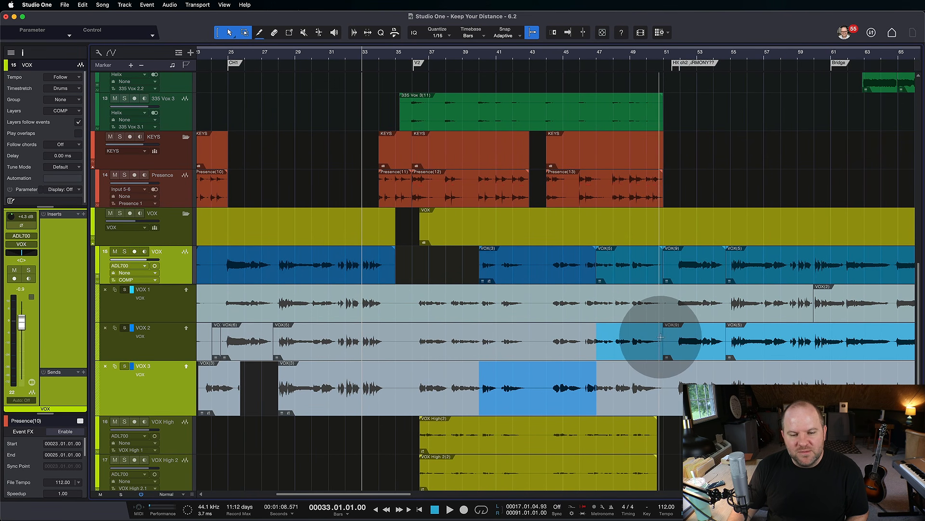
mouse_move(663, 355)
left_mouse_down()
mouse_move(672, 355)
mouse_move(661, 353)
left_mouse_up()
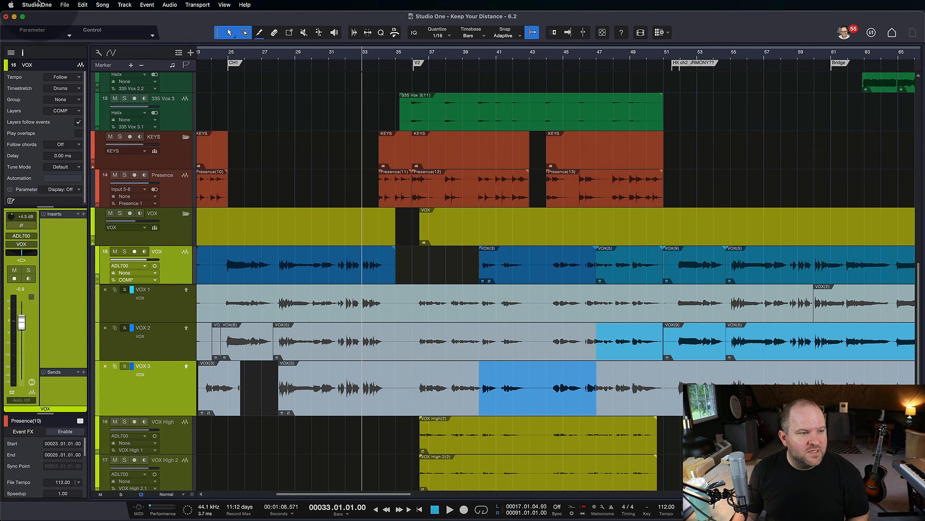
Enable "Expand layers after recording takes" and "Track / Channel names follow active layer" in the advanced editing preferences
left_click(39, 5)
left_click(50, 32)
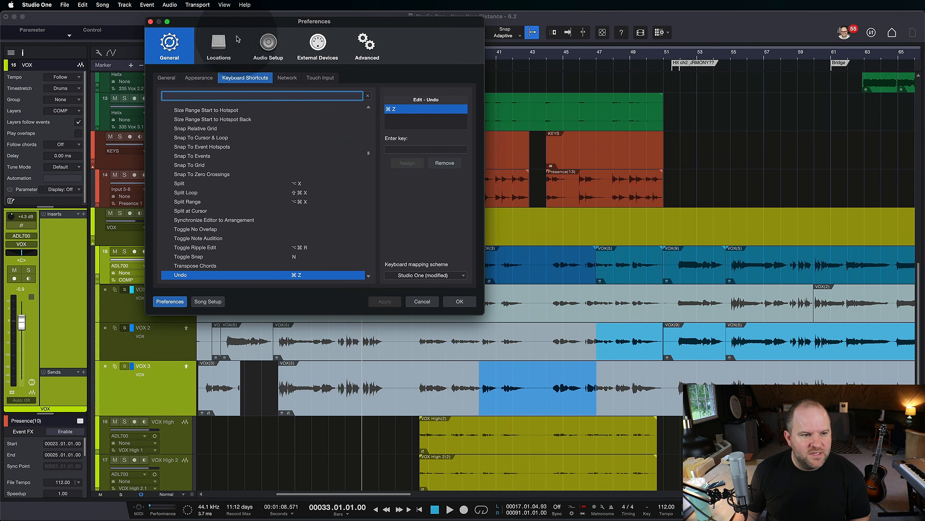
left_click(369, 44)
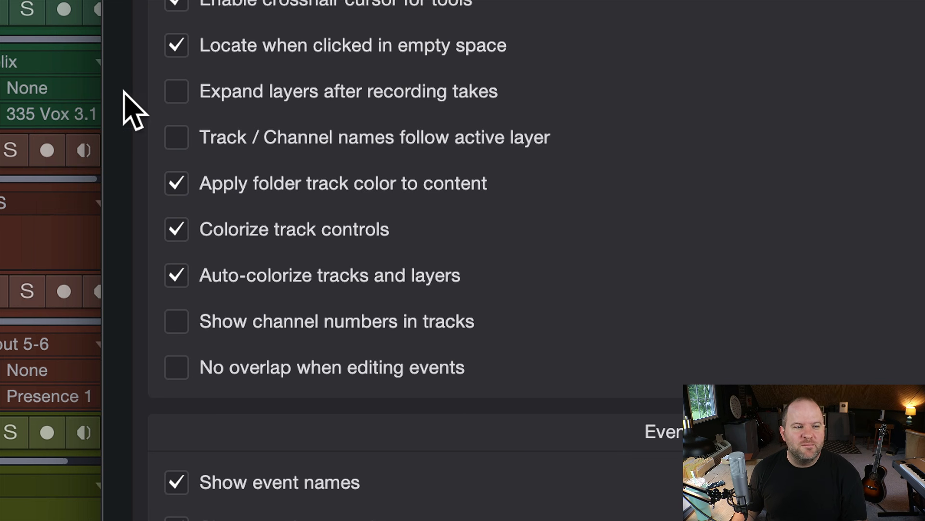
left_click(176, 91)
left_click(176, 92)
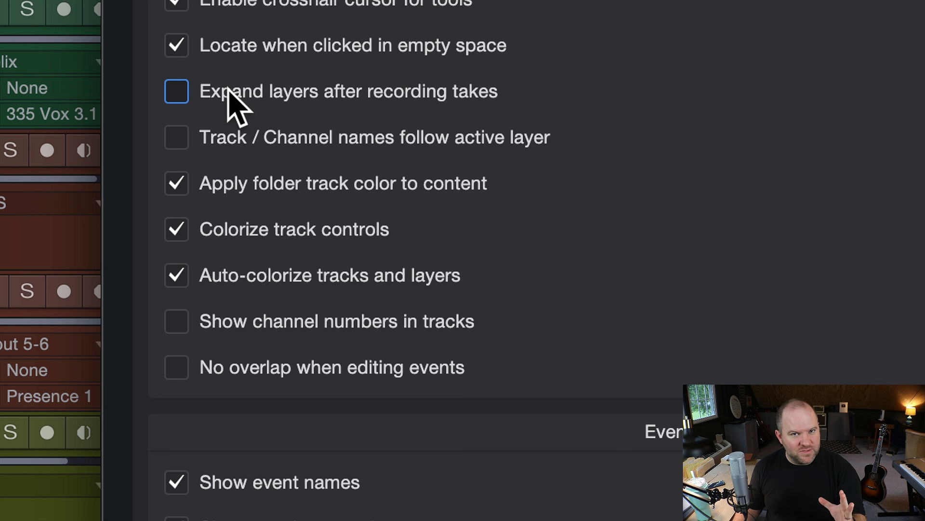
left_click(184, 89)
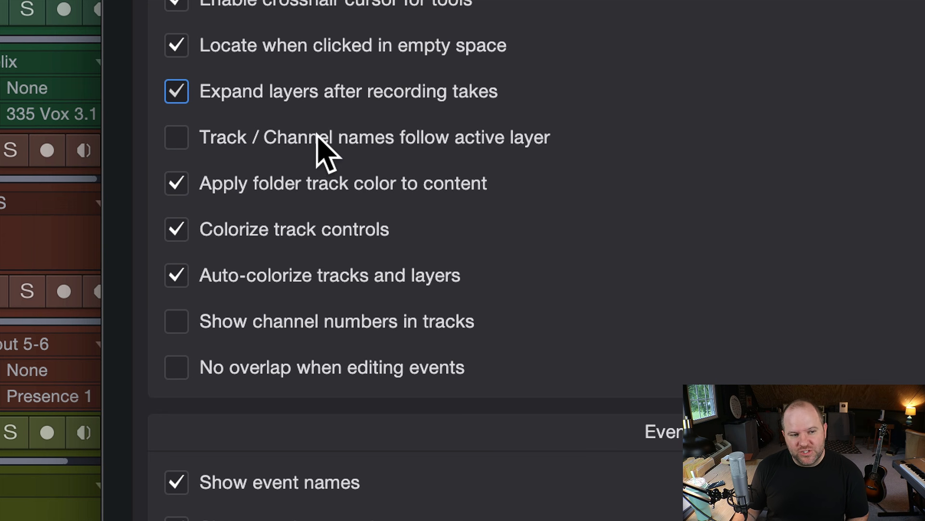
left_click(178, 137)
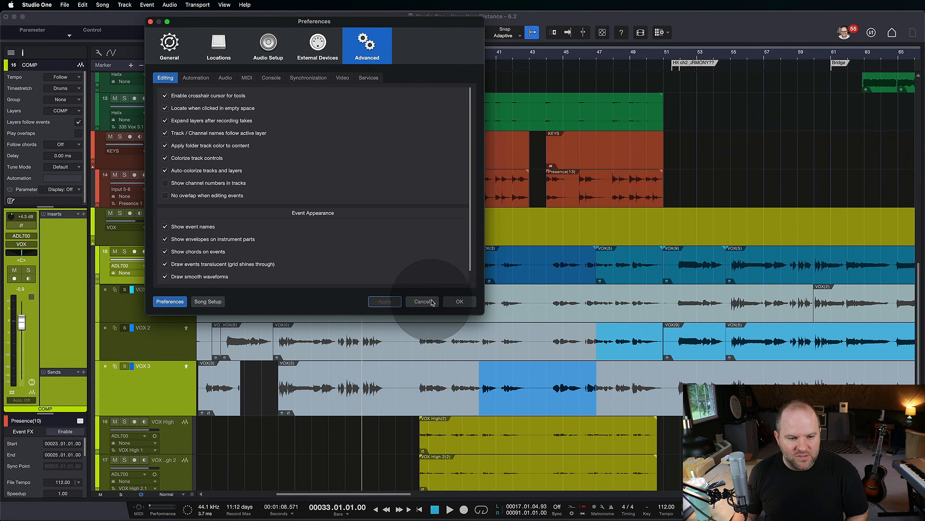
left_click(459, 302)
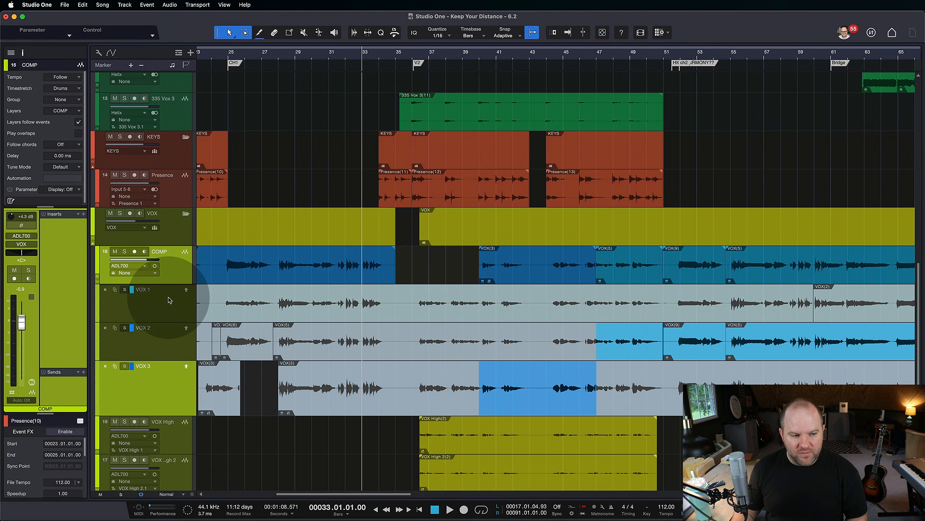
Select the layers of the COMP track in turn and make VOX 1 the active layer
left_click(154, 301)
left_click(161, 335)
left_click(166, 367)
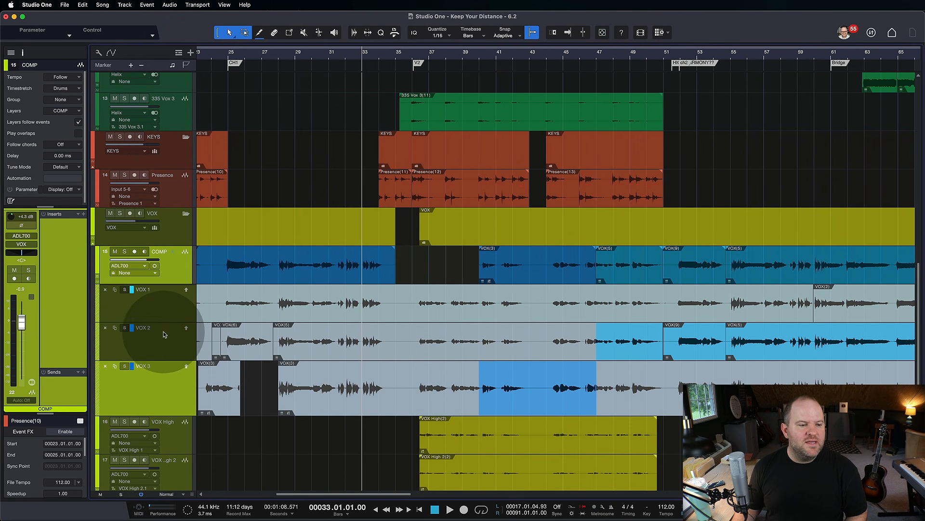
left_click(173, 272)
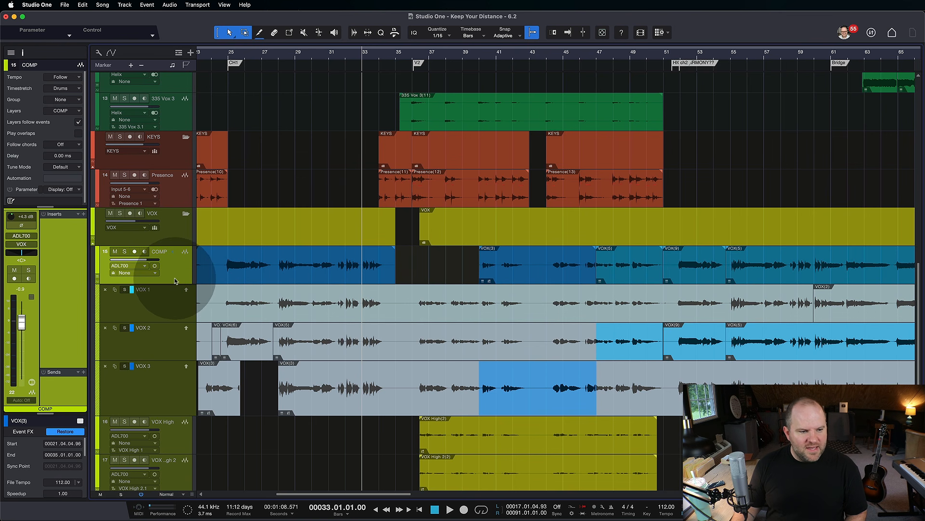
left_click(165, 308)
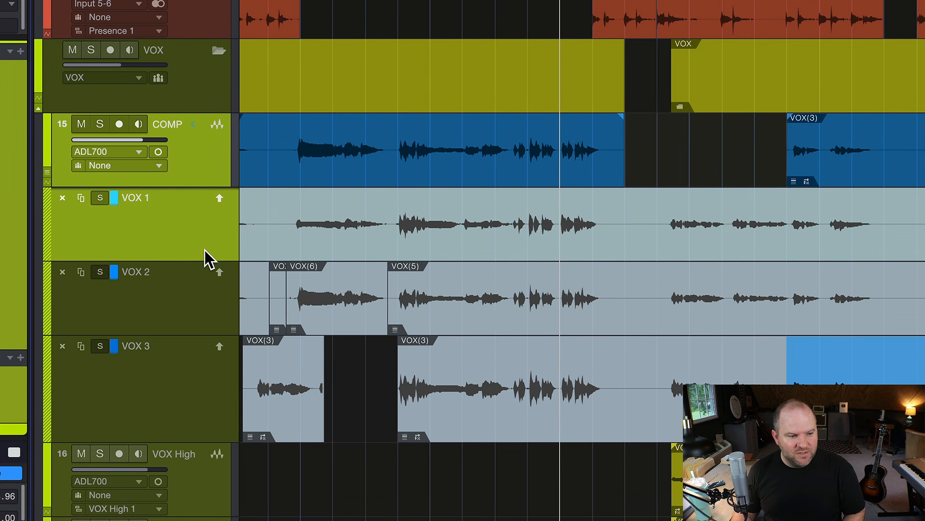
left_click(219, 198)
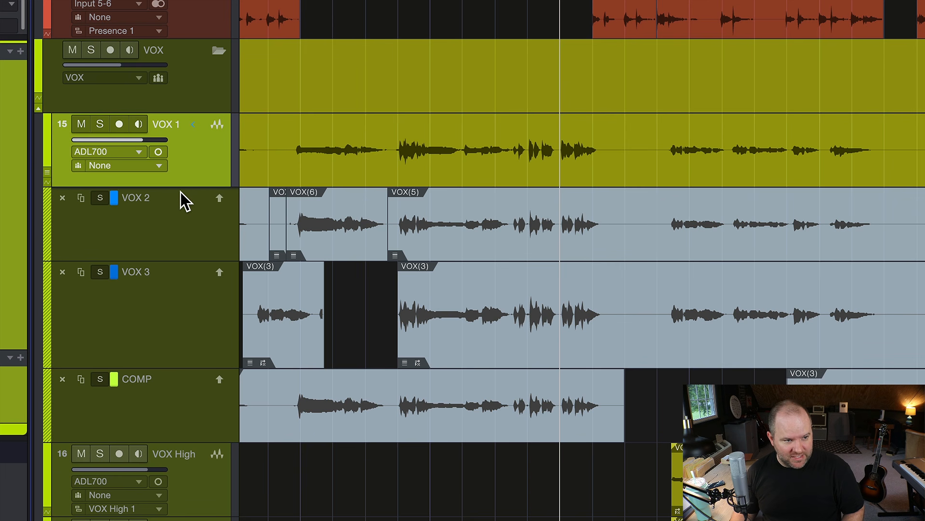
Collapse the vocal track's layers, switch its active layer to VOX 2 and back to COMP, and expand the layers again
left_click(47, 173)
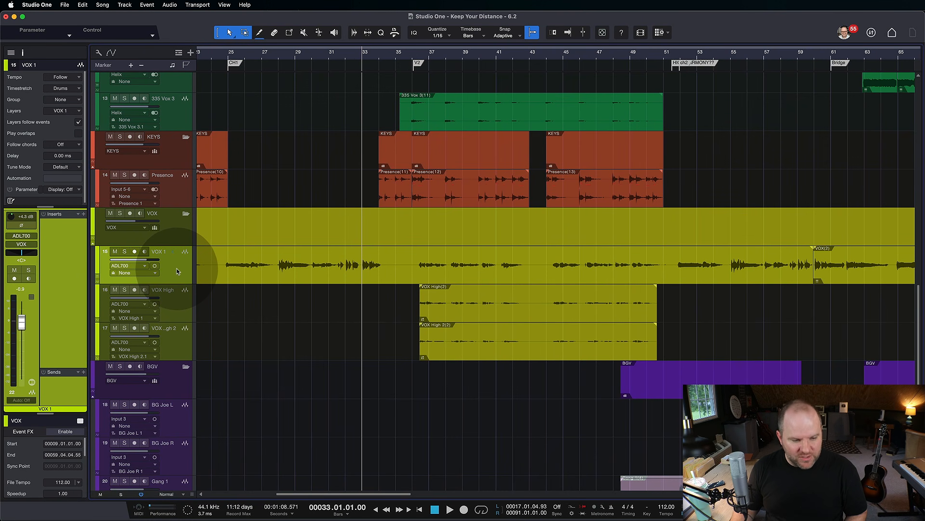
left_click(177, 268)
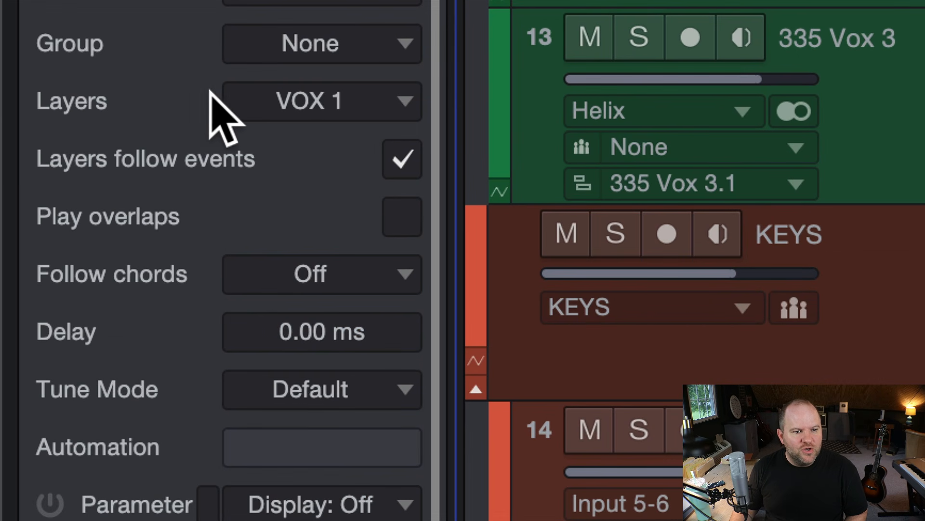
left_click(51, 109)
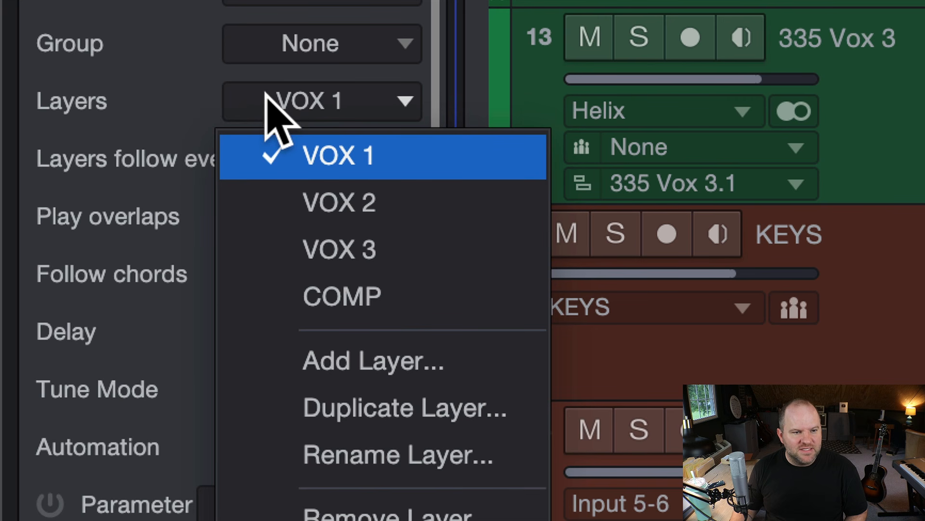
left_click(290, 205)
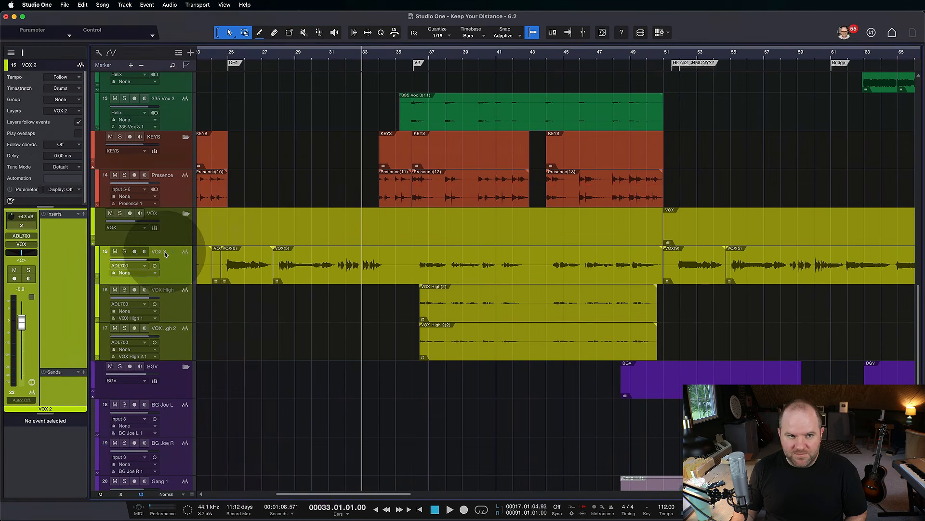
left_click(62, 110)
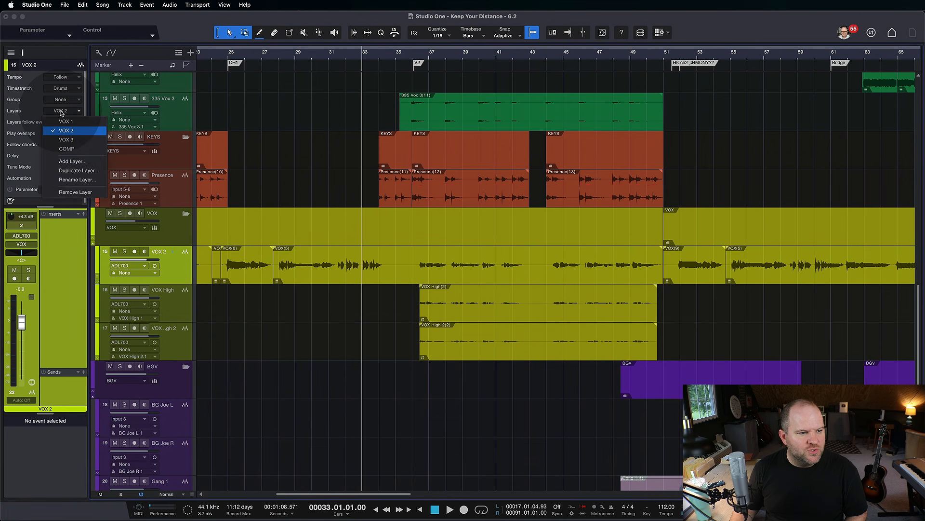
left_click(65, 149)
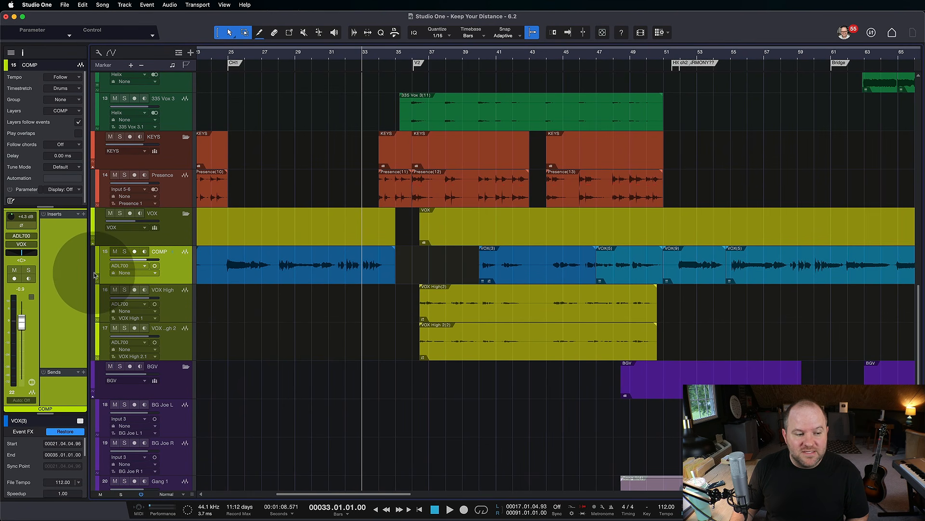
left_click(95, 275)
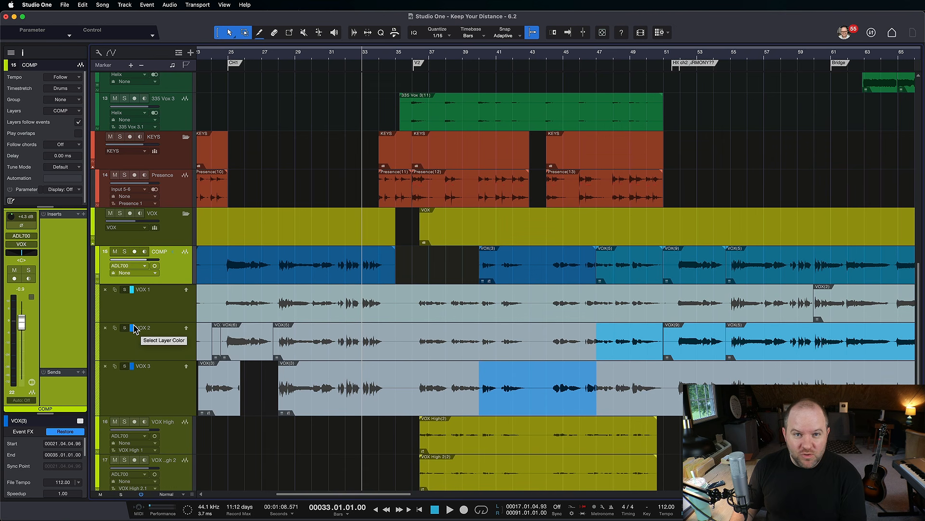
Rename the COMP vocal track and its active layer as VOX COMP
left_click(164, 254)
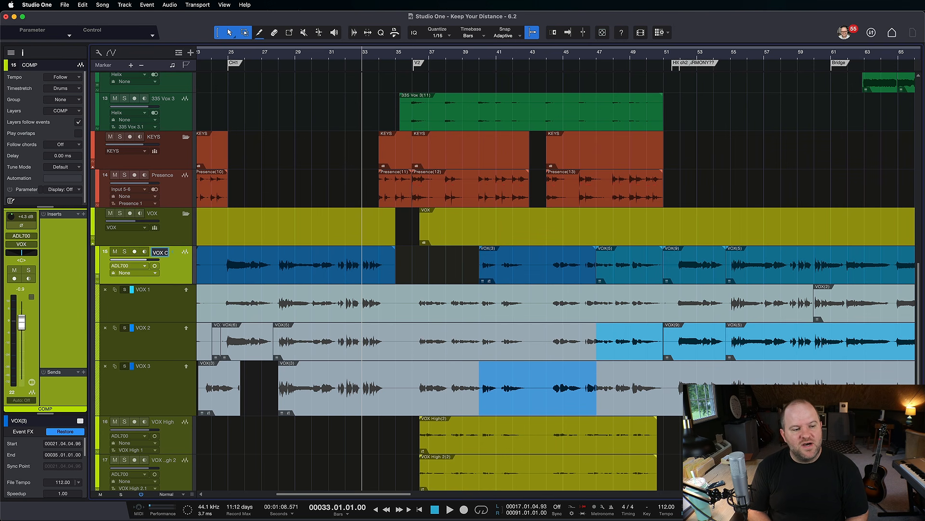
key("Return")
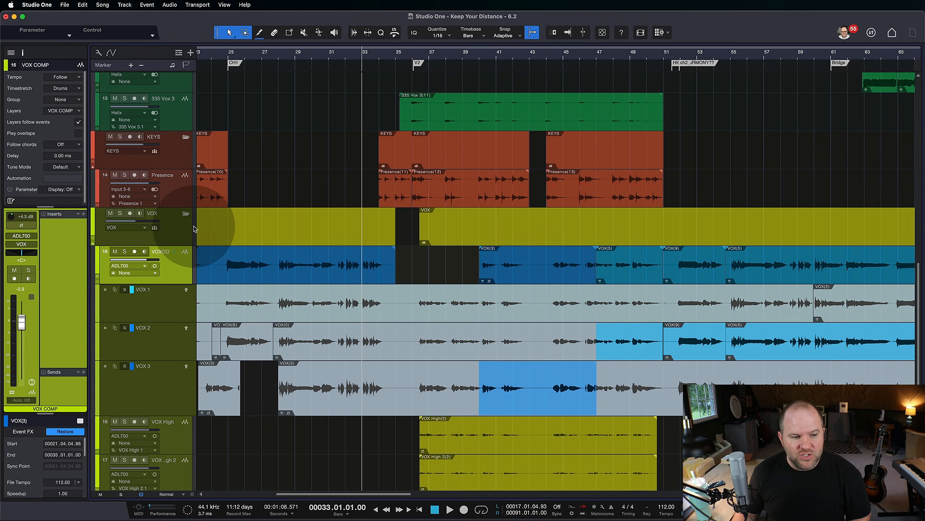
Widen the track list to fit the full track names, and select layers VOX 1 to VOX 3 and the VOX COMP track in turn
left_click_drag(195, 227, 241, 228)
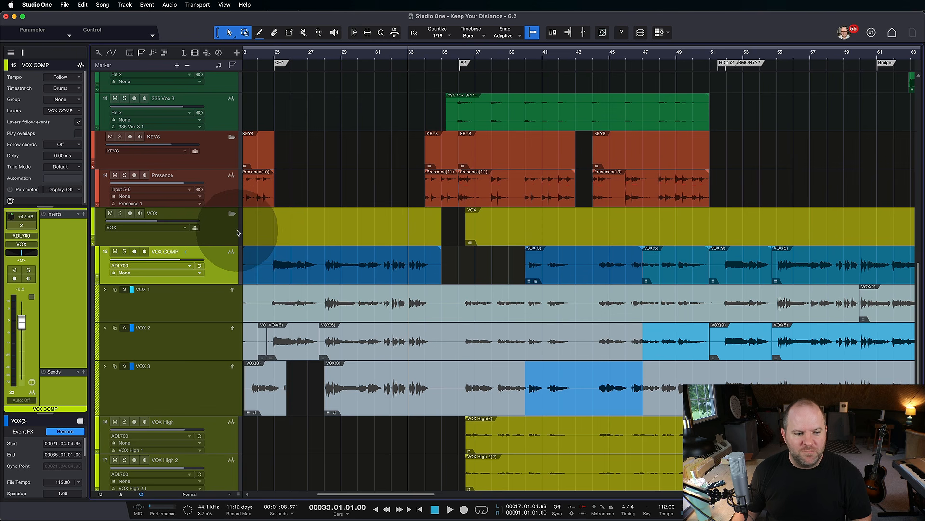
left_click(207, 309)
left_click(200, 341)
left_click(197, 380)
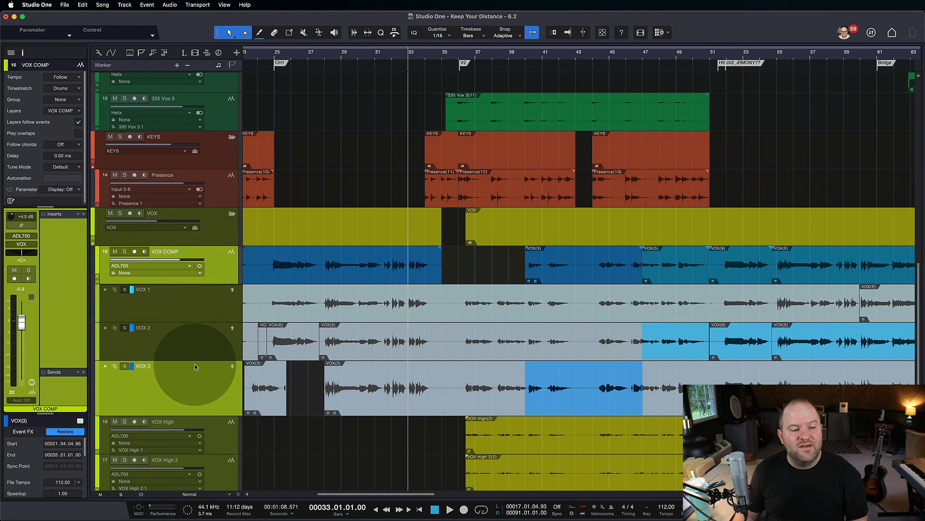
left_click(197, 268)
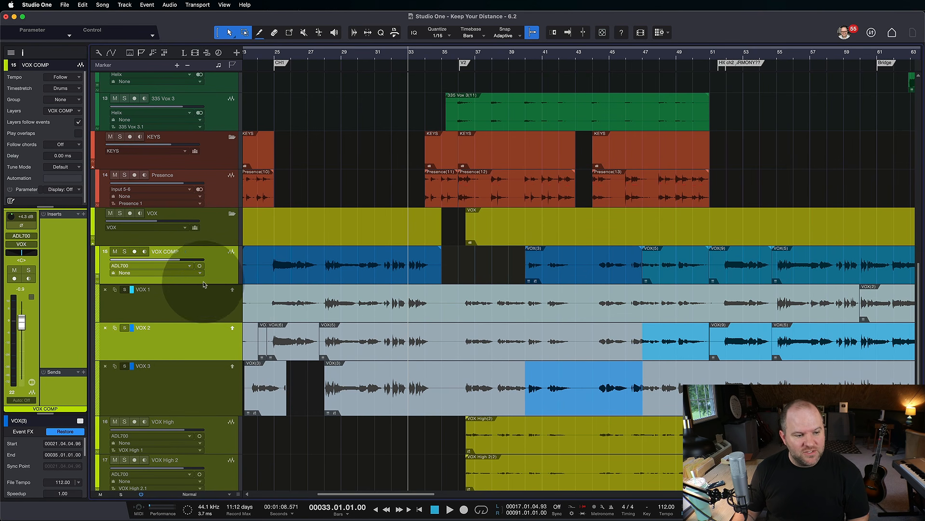
Collapse the layers of the VOX COMP track and hide the track inspector
left_click(106, 278)
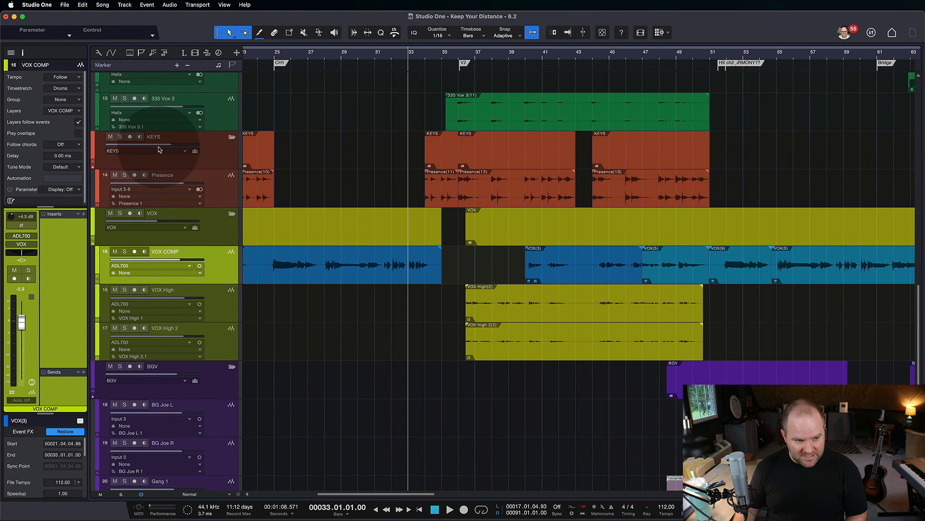
key("F4")
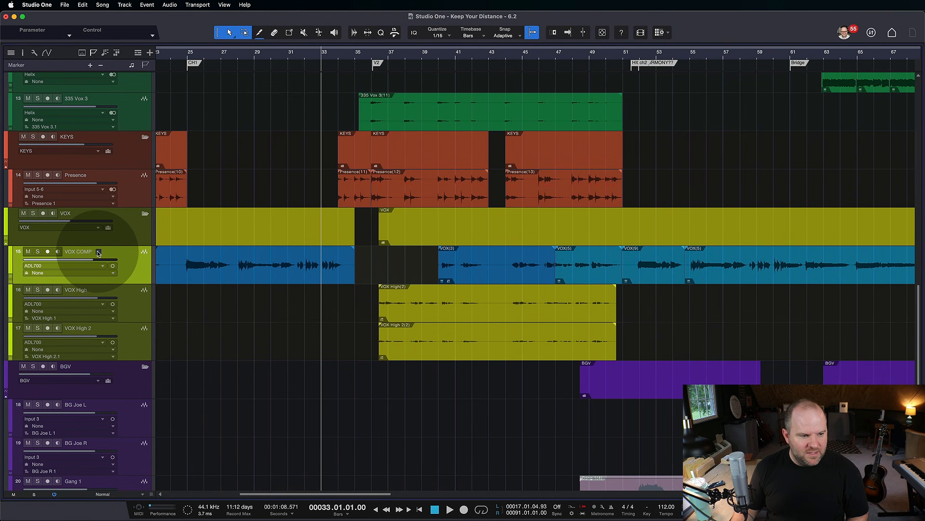
Switch the collapsed vocal track's active layer to VOX 3, to VOX 1 and back to VOX COMP
left_click(99, 252)
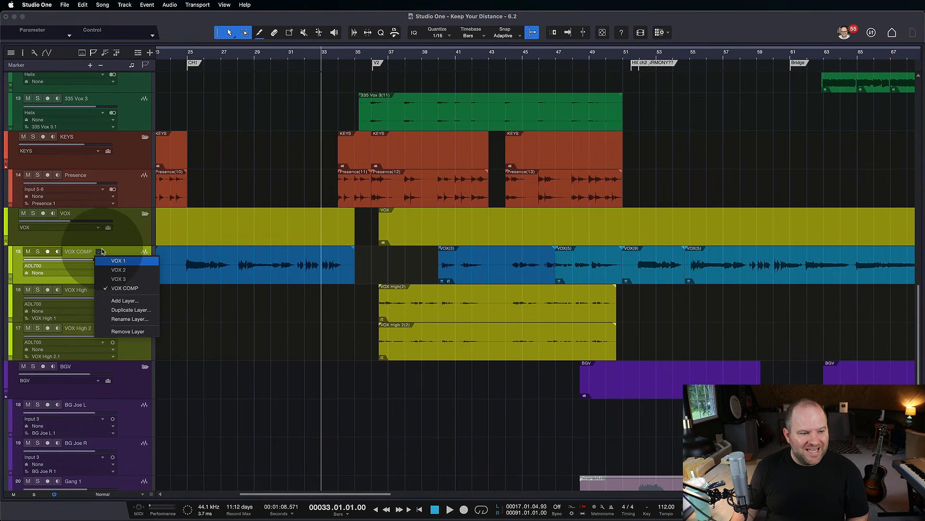
left_click(100, 252)
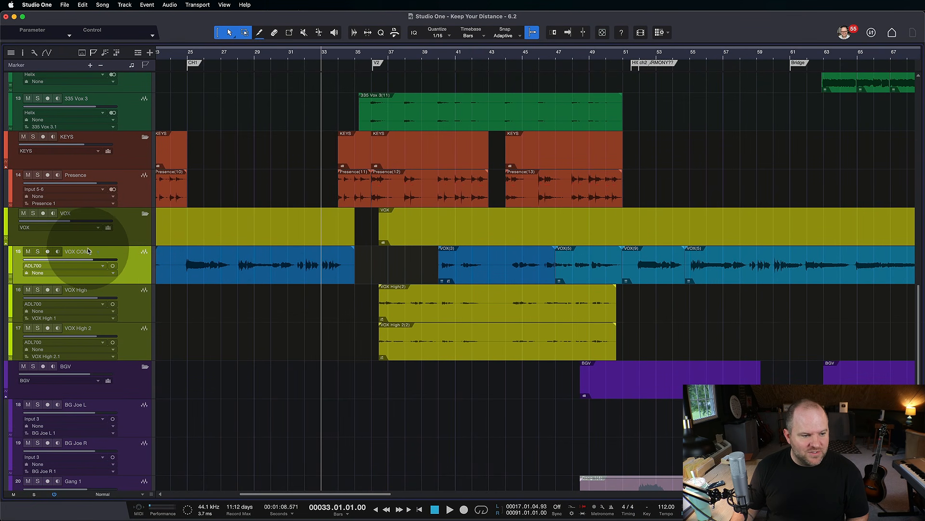
left_click(99, 252)
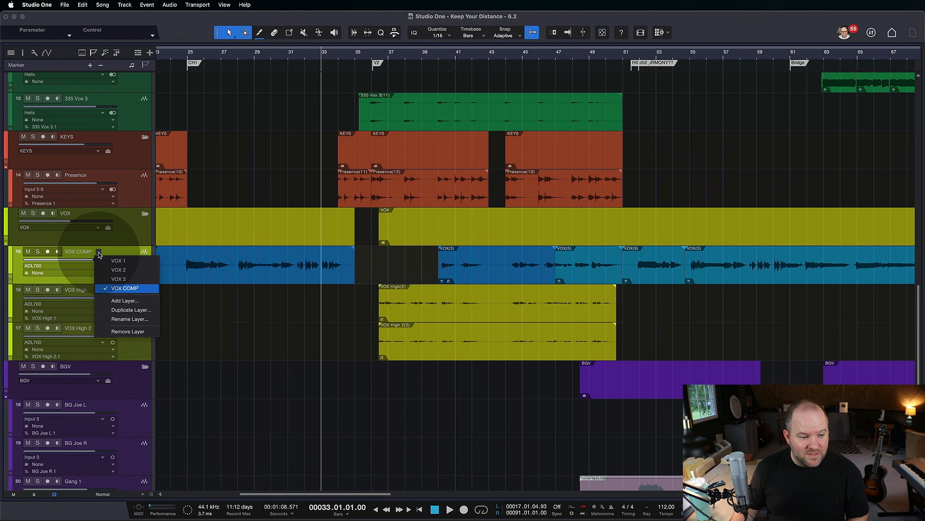
left_click(119, 278)
left_click(87, 251)
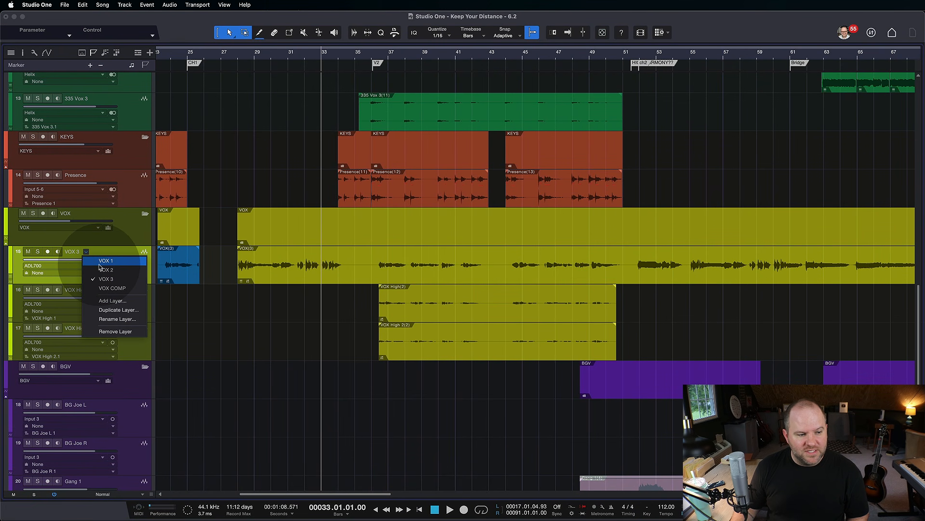
left_click(104, 264)
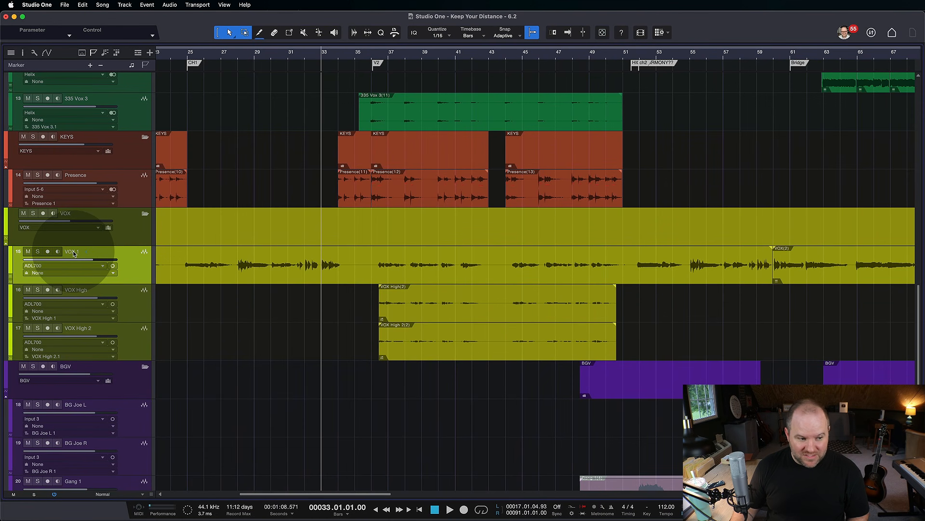
left_click(183, 252)
left_click(106, 288)
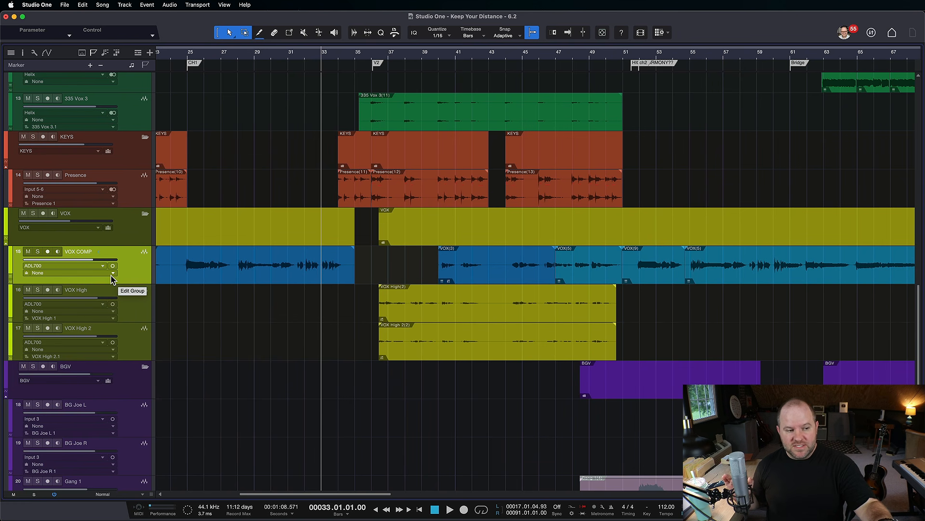
Show the mixer console and open the VOX COMP channel's name for editing
key("F3")
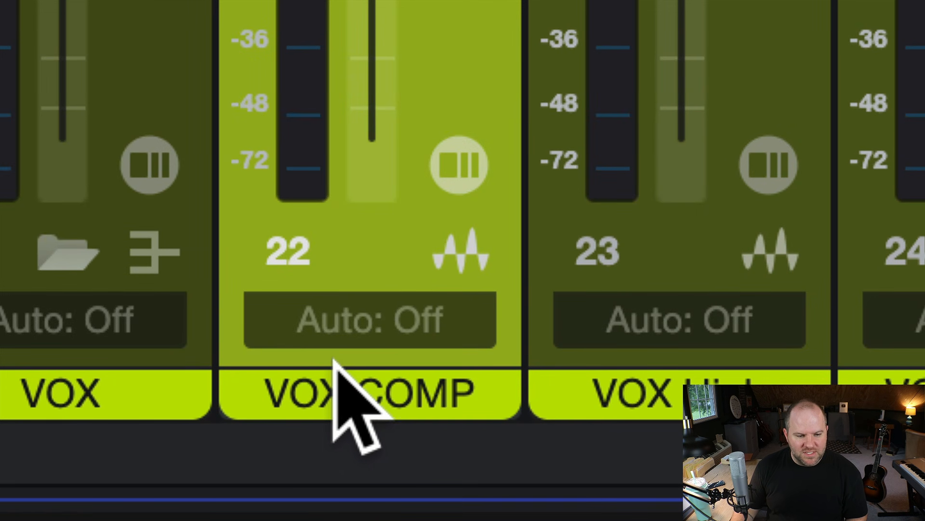
double_click(351, 409)
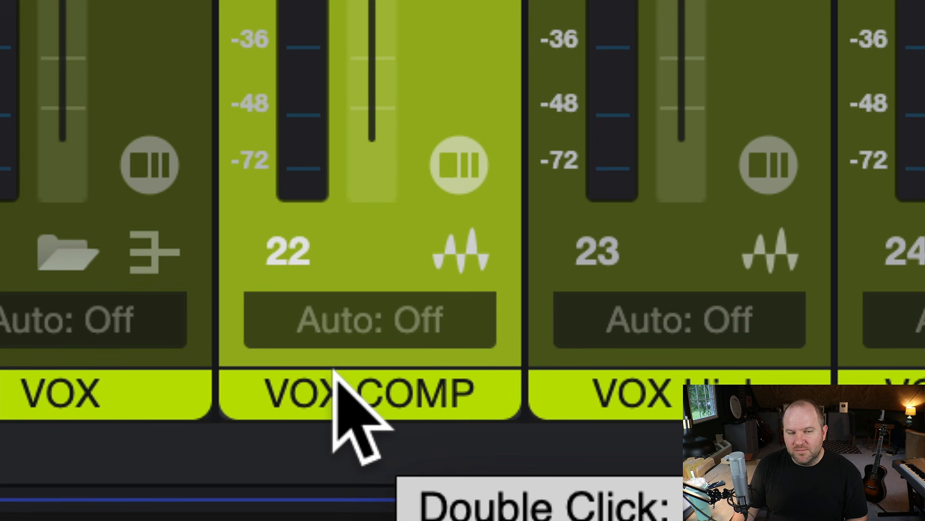